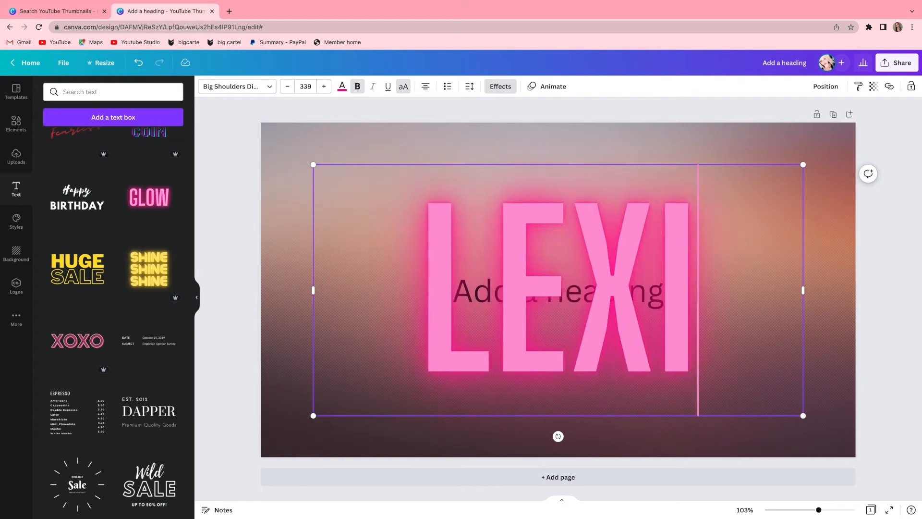
Widen the pink glow heading's text box to fit the full channel name and set its font size to 250.
left_click_drag(804, 271, 920, 271)
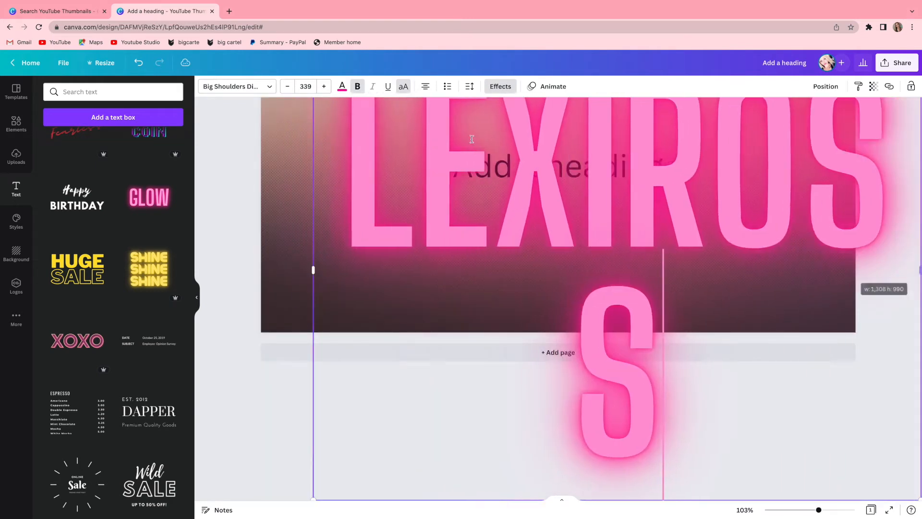
left_click(288, 86)
left_click(305, 86)
type("250")
key("Return")
Delete the placeholder text "Add a heading" from behind the glow heading and centre the glow heading on the page.
left_click_drag(626, 302, 563, 303)
left_click(491, 332)
left_click_drag(516, 351, 457, 514)
double_click(491, 299)
key("BackSpace")
left_click_drag(545, 419, 546, 290)
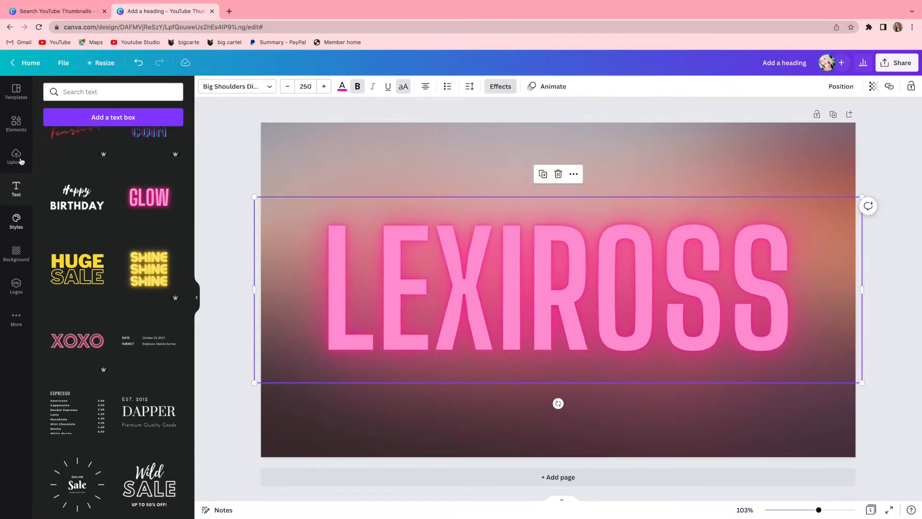
Replace the page background with plain white.
left_click(5, 262)
left_click(123, 120)
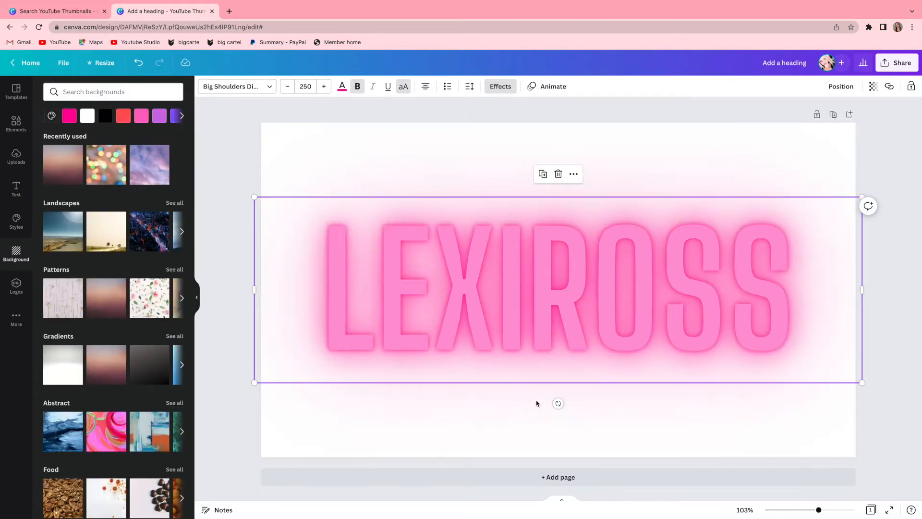
Add the neon script text style "Sparkle" to the page and replace its wording with the channel name.
left_click(16, 189)
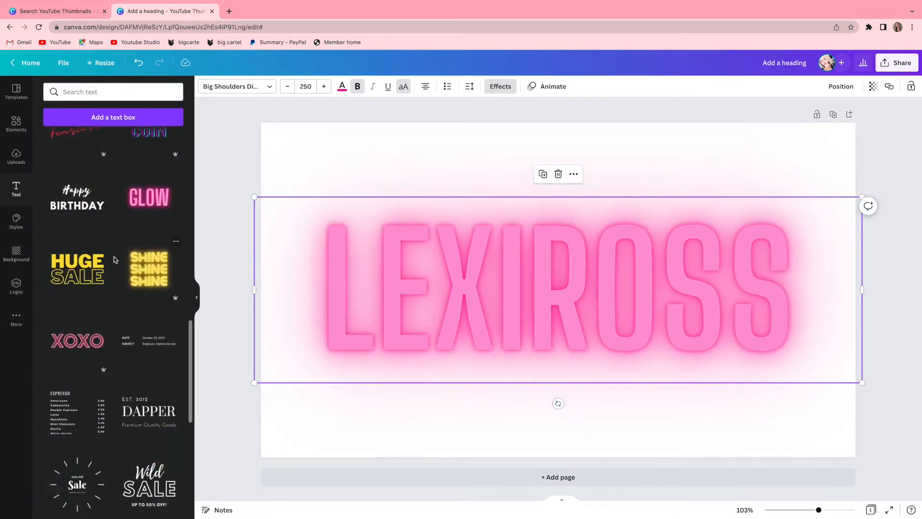
left_click(223, 260)
scroll(114, 210, "up", 6)
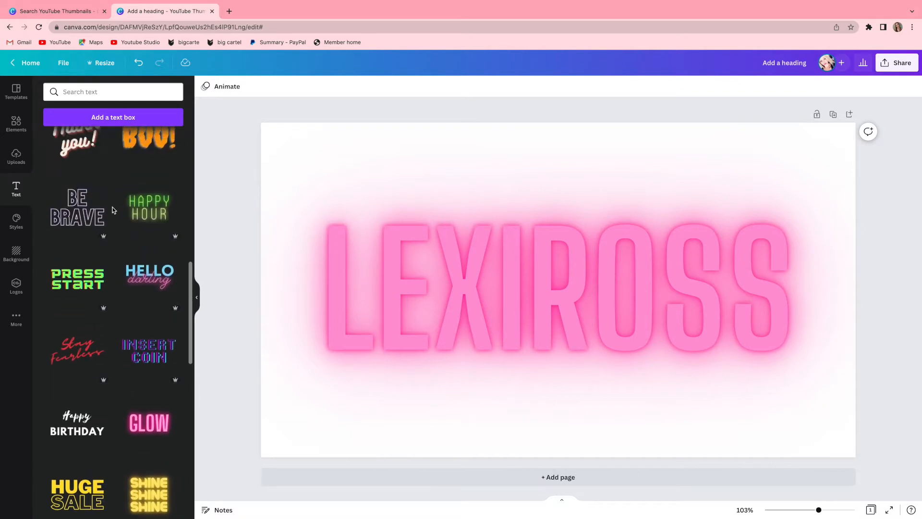
scroll(113, 210, "up", 2)
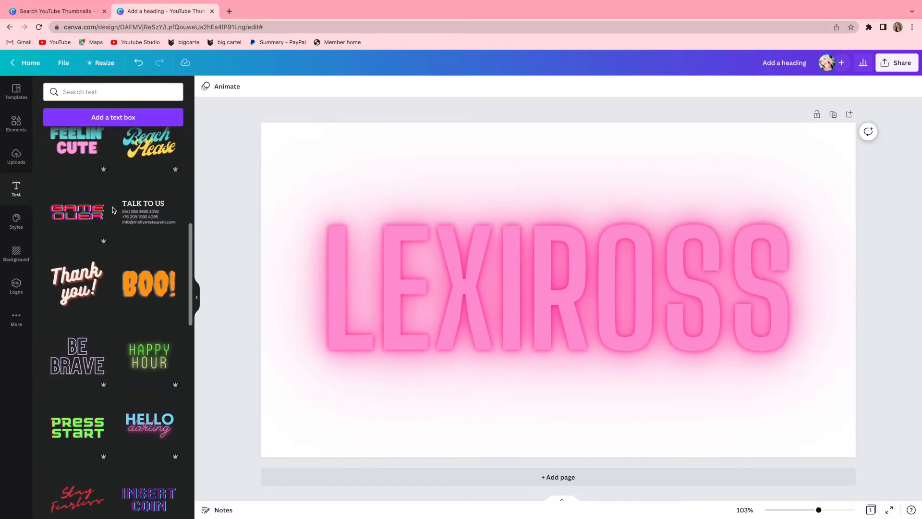
scroll(114, 210, "down", 16)
left_click(144, 287)
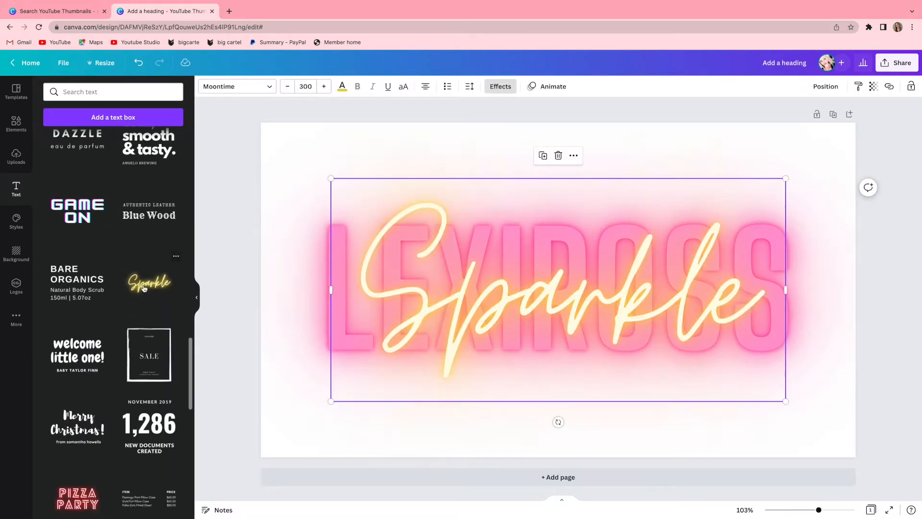
double_click(545, 288)
type("LexiRoss")
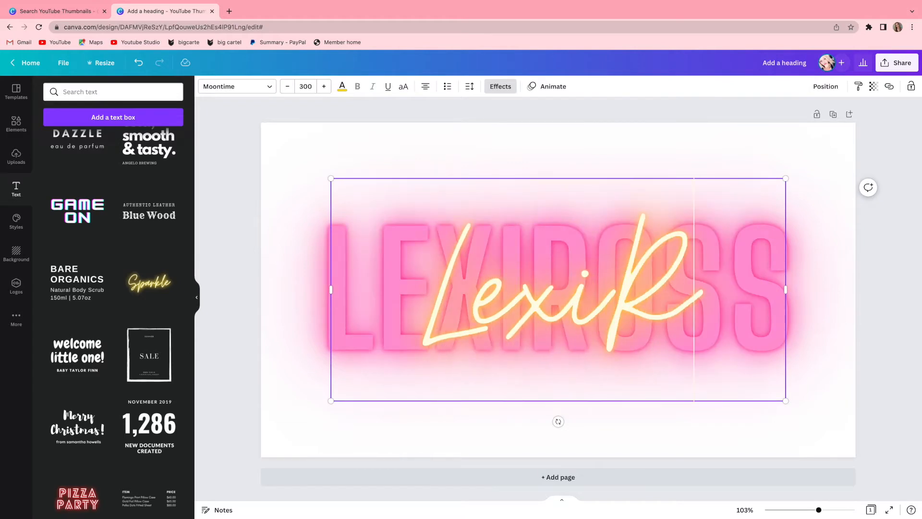
Recolour the script text medium gray and move it down so it overlaps the lower part of the glow heading.
left_click(343, 86)
left_click(118, 284)
left_click(148, 360)
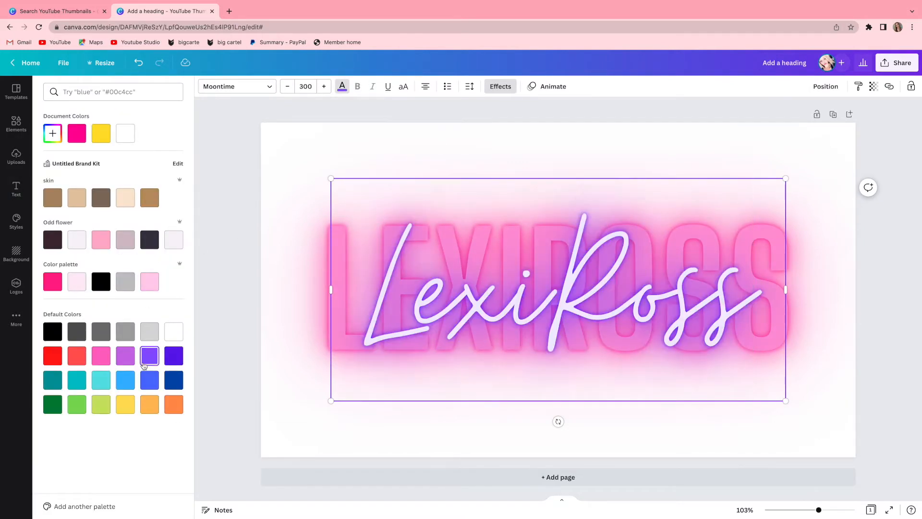
left_click(152, 337)
left_click(172, 334)
left_click(156, 335)
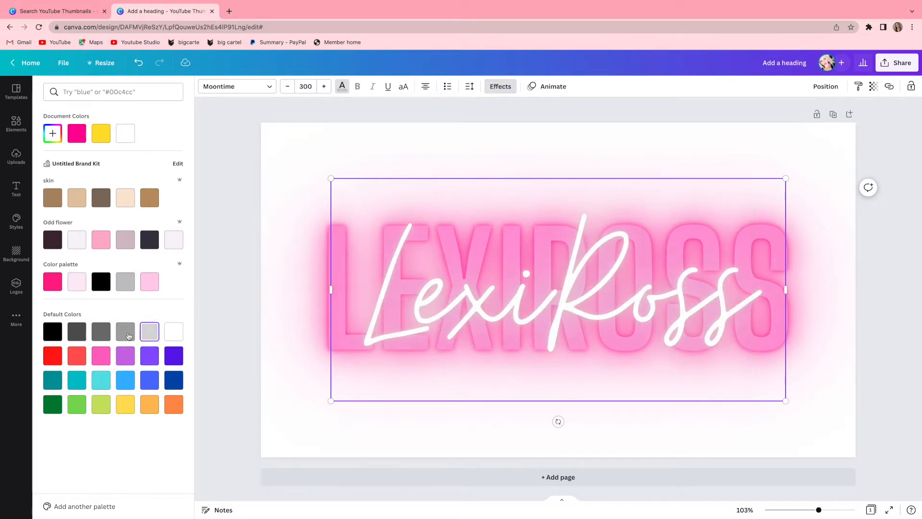
left_click(129, 335)
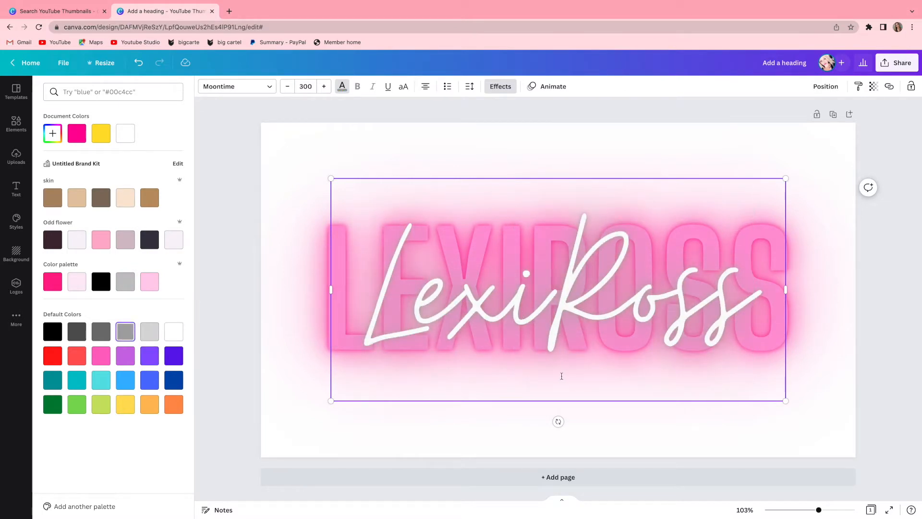
left_click_drag(608, 176, 606, 219)
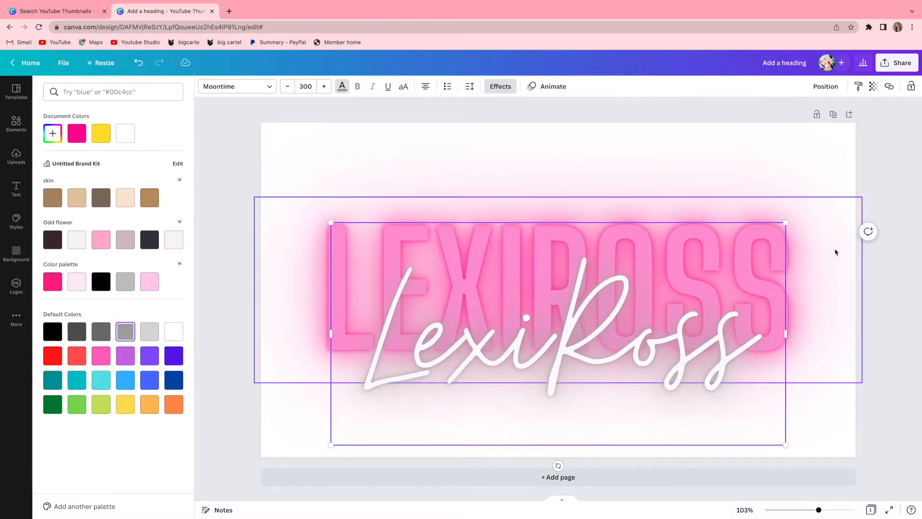
Recolour the glow heading with the custom pink #FA4AC4.
left_click(834, 278)
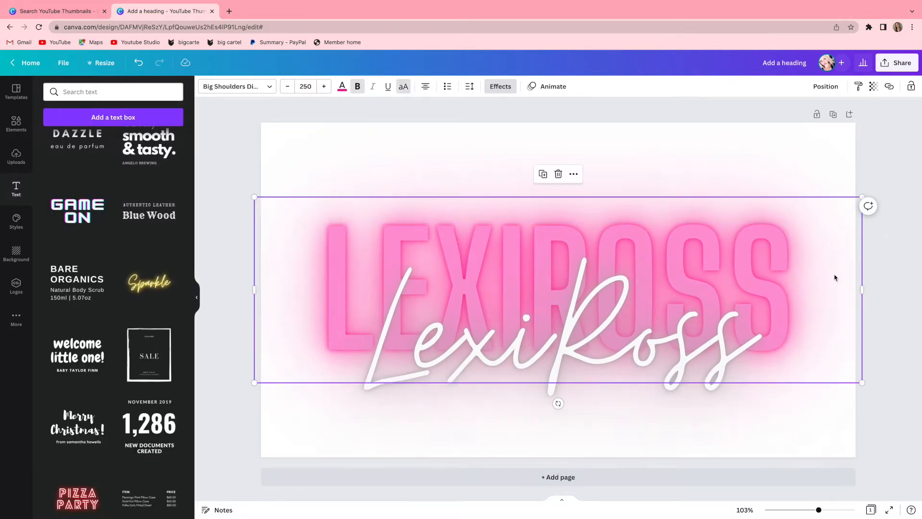
left_click(342, 87)
left_click(102, 241)
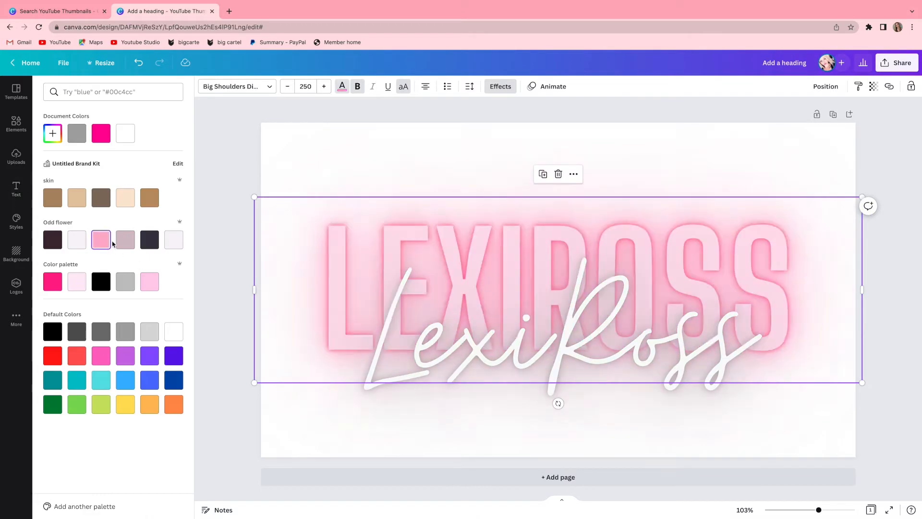
left_click(53, 283)
left_click(52, 133)
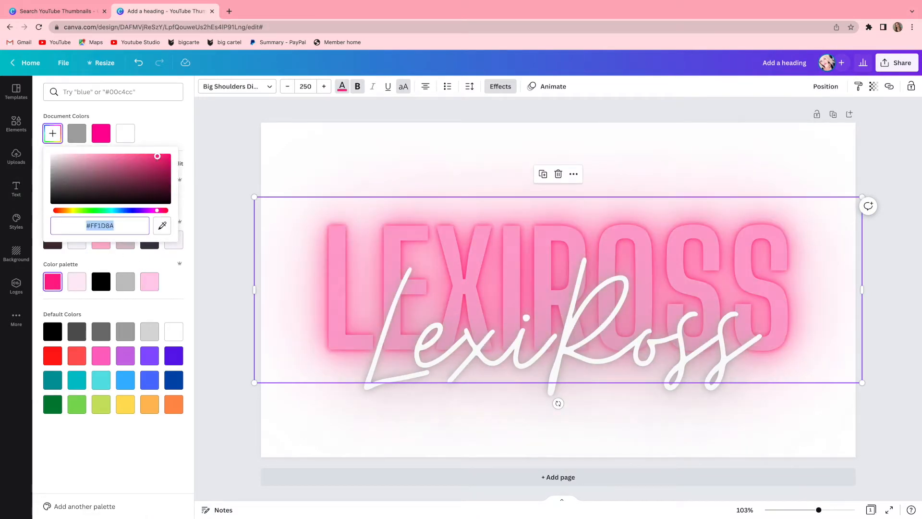
left_click_drag(157, 159, 135, 156)
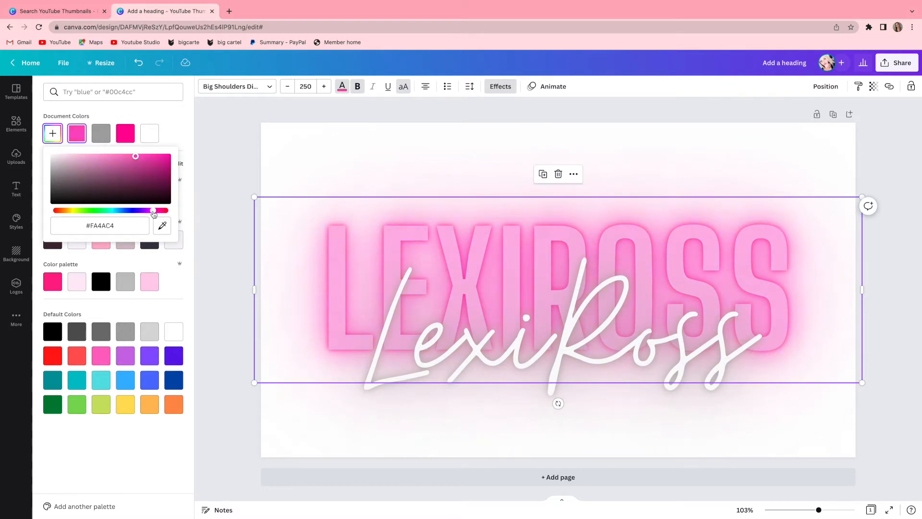
left_click(894, 428)
Change the neon script text's colour to white and deselect it.
left_click(520, 383)
left_click(342, 87)
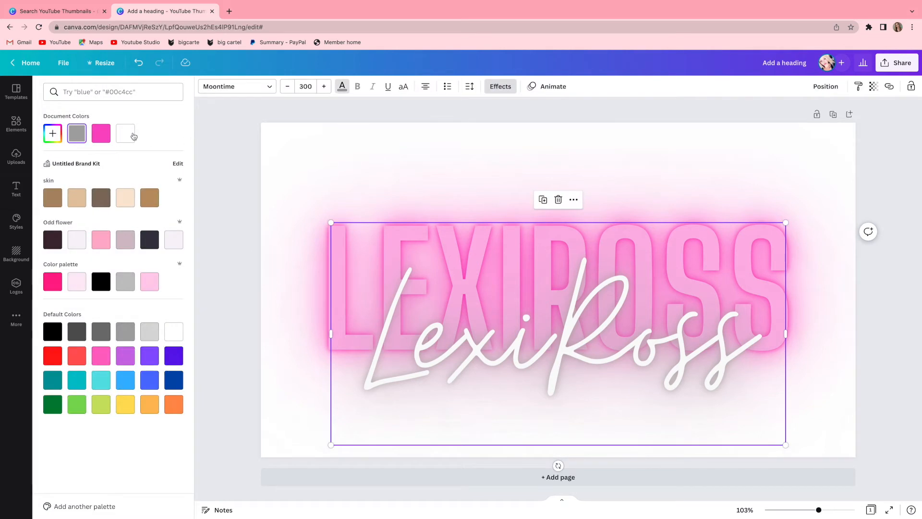
left_click(127, 134)
left_click(887, 317)
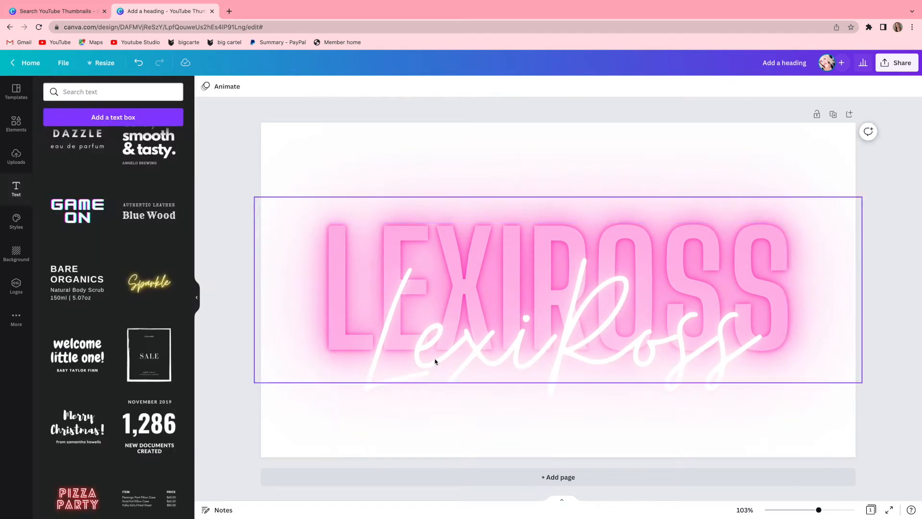
Open the uploaded images and choose files to upload for the thumbnail.
left_click(16, 156)
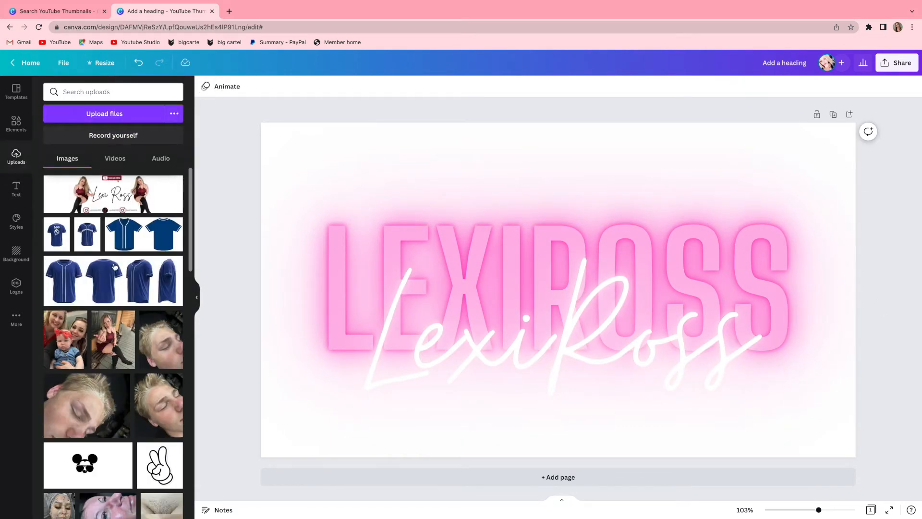
left_click(128, 115)
left_click(580, 192)
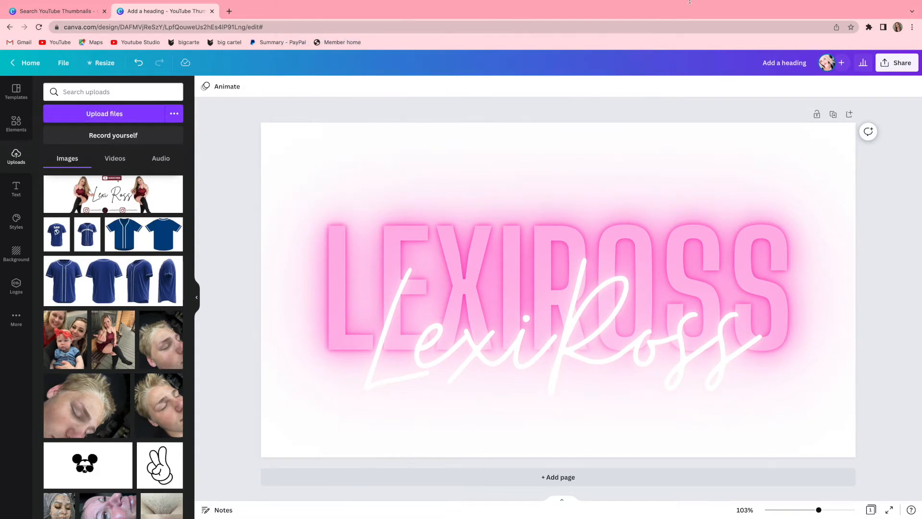
mouse_move(144, 4)
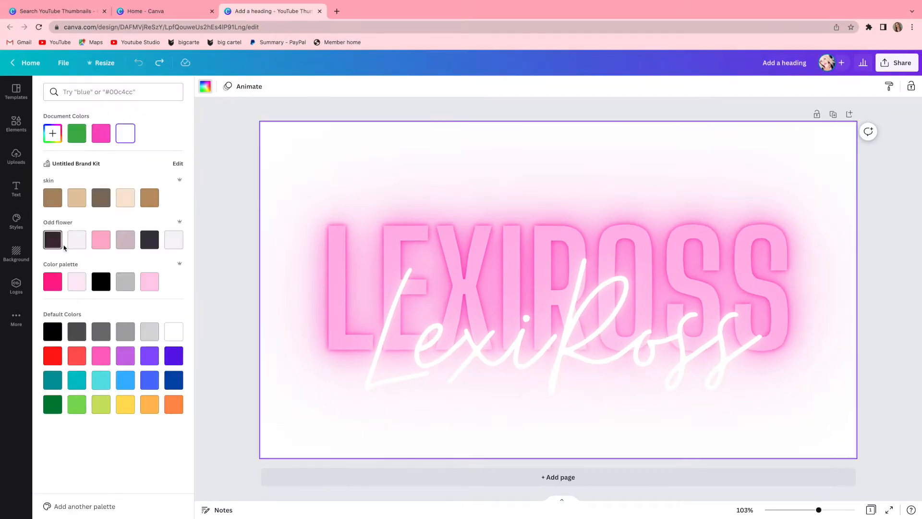
Try several backgrounds and set the green palm leaves photo from the Nature collection as the page background.
left_click(16, 253)
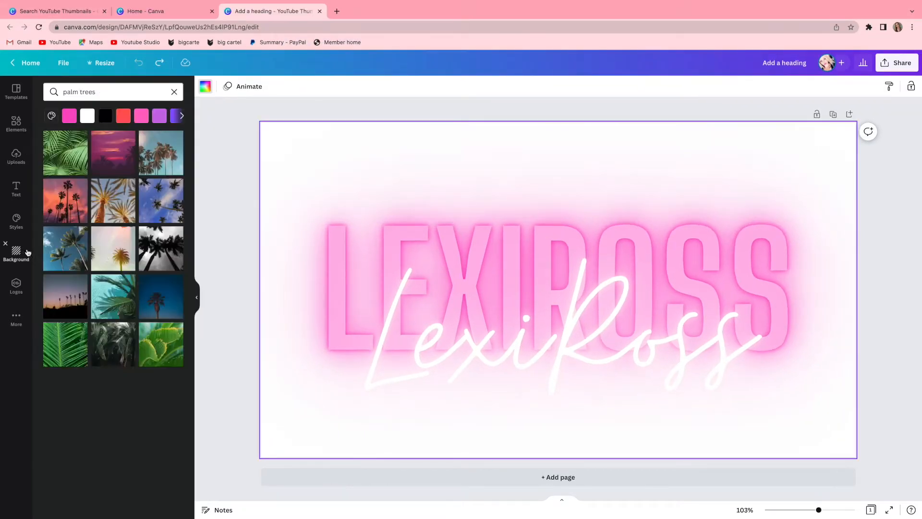
scroll(124, 190, "down", 2)
scroll(125, 191, "down", 10)
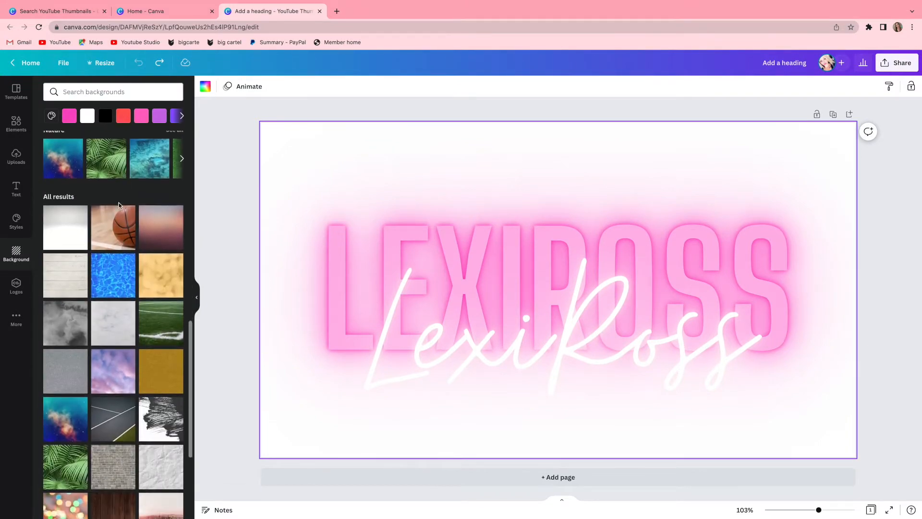
left_click(105, 361)
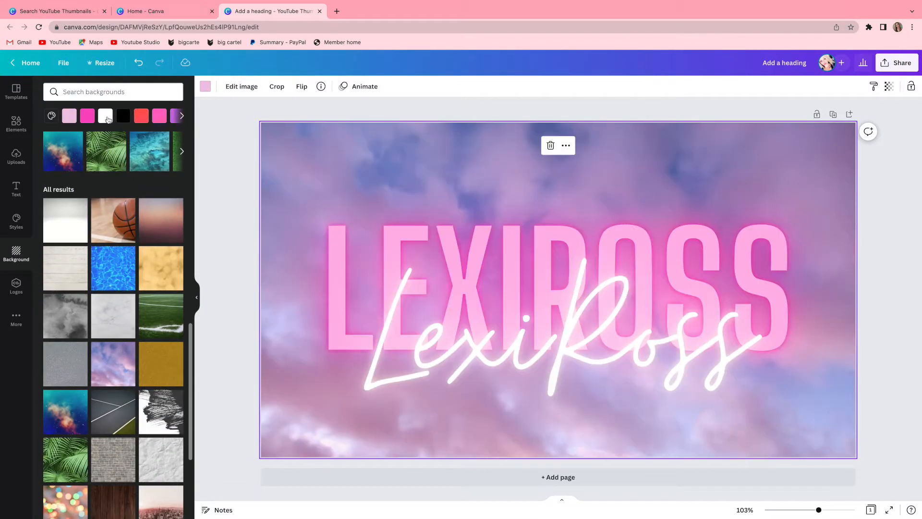
left_click(105, 116)
left_click(102, 158)
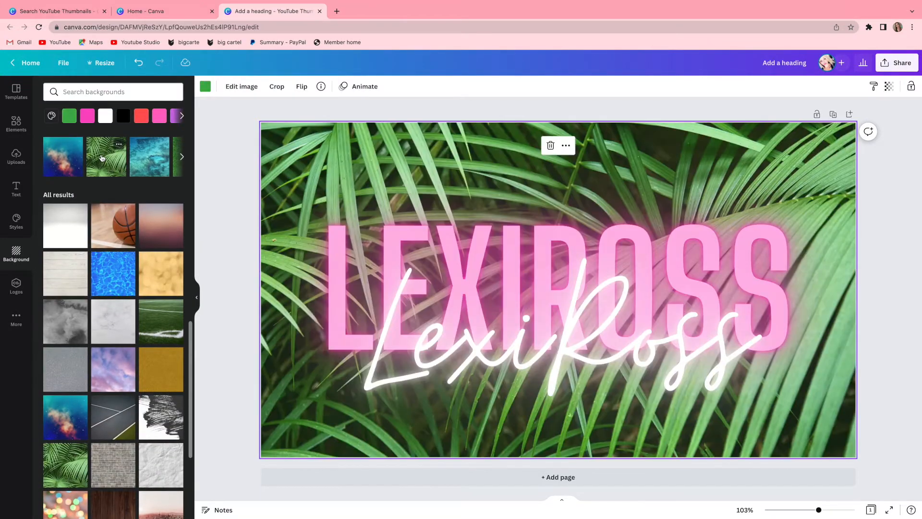
scroll(175, 169, "up", 10)
left_click(183, 166)
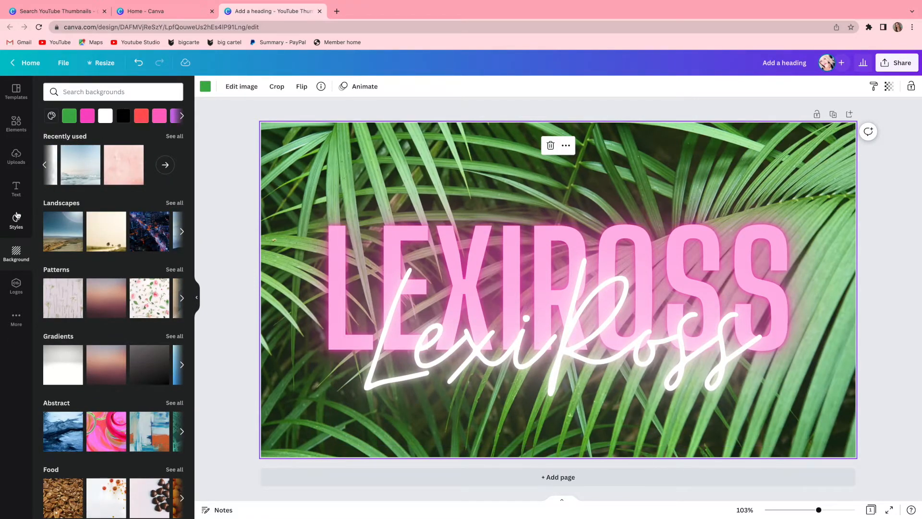
Check the uploads for the new photos, reload the design page and reopen the uploaded images.
left_click(21, 159)
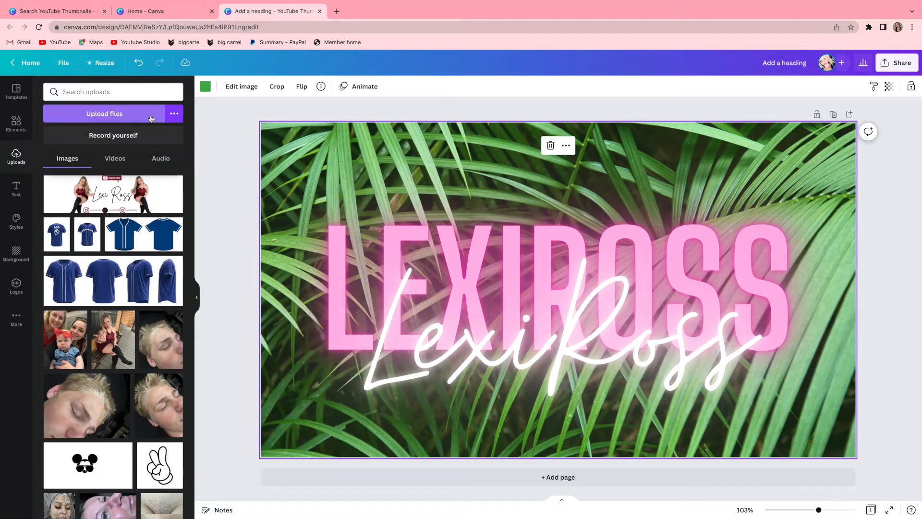
left_click(118, 157)
left_click(160, 158)
left_click(72, 160)
left_click(16, 123)
left_click(15, 189)
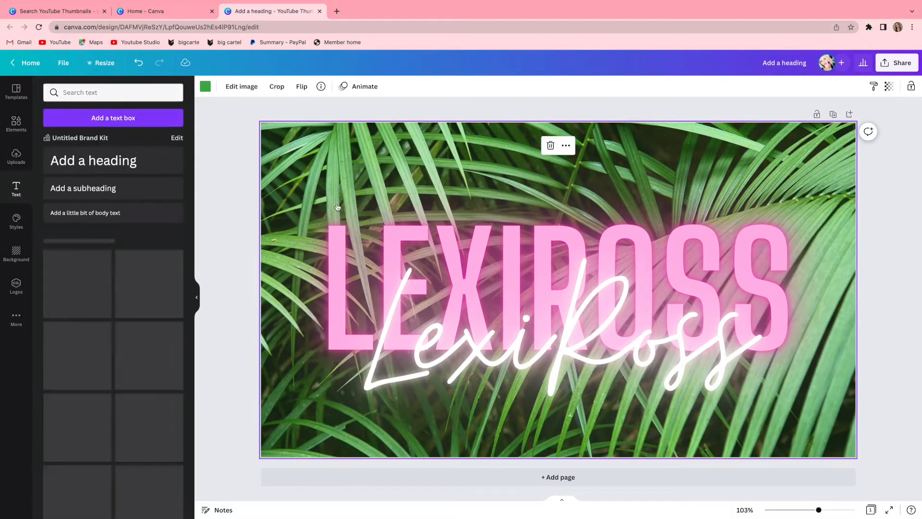
left_click(40, 27)
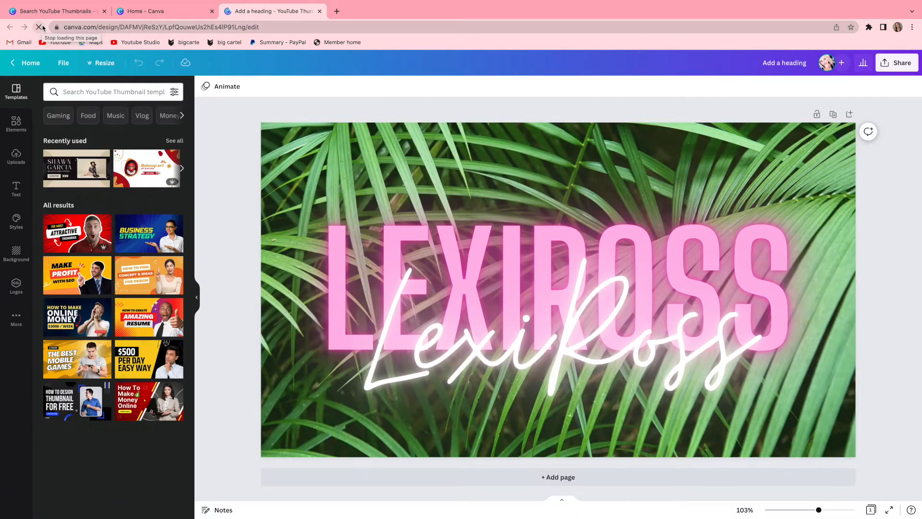
left_click(16, 157)
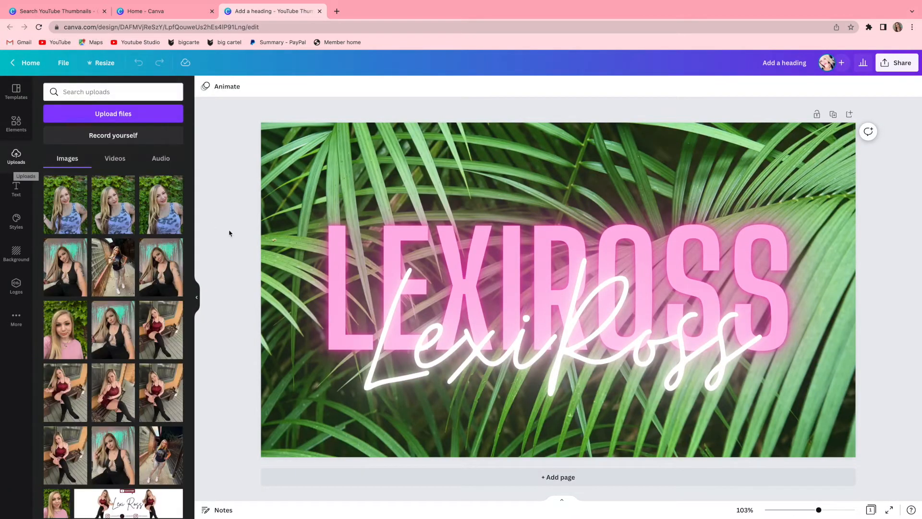
Place the uploaded photo of the woman in the blue patterned top over the heading's first letters and remove its background.
left_click(70, 216)
left_click_drag(557, 288, 423, 283)
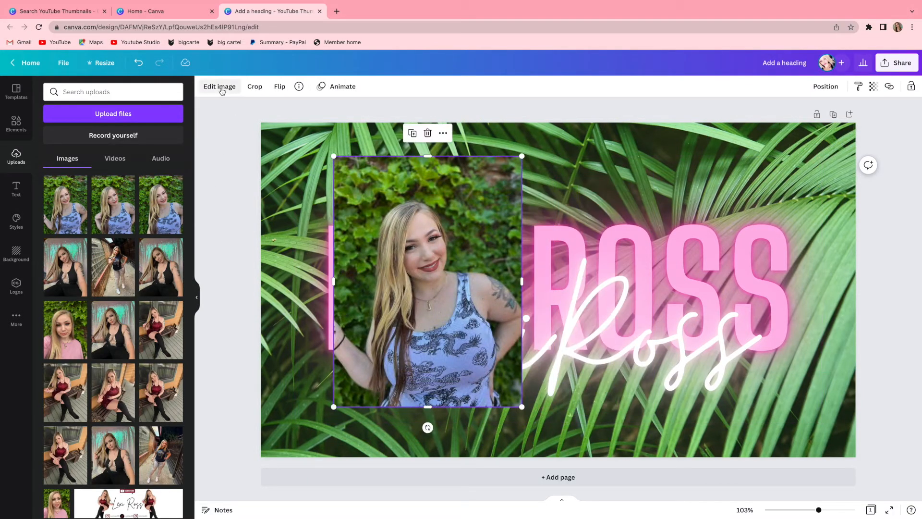
left_click(220, 86)
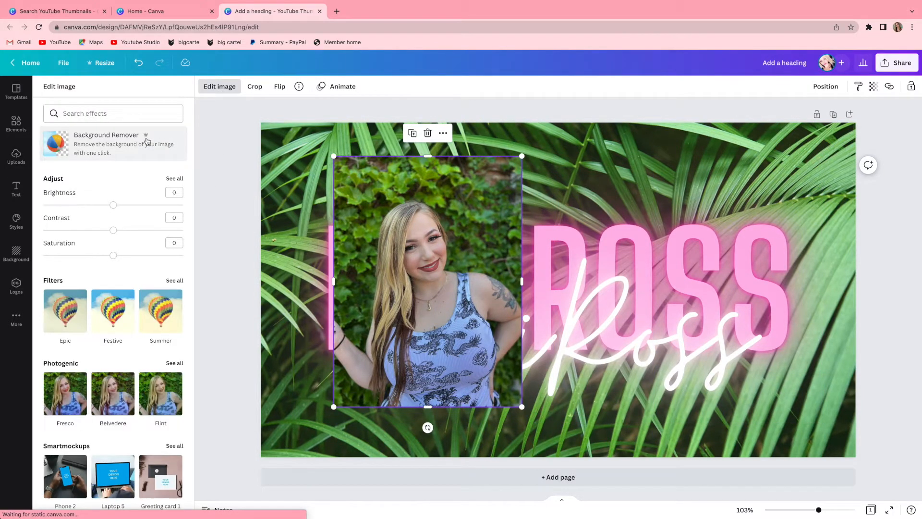
left_click(147, 141)
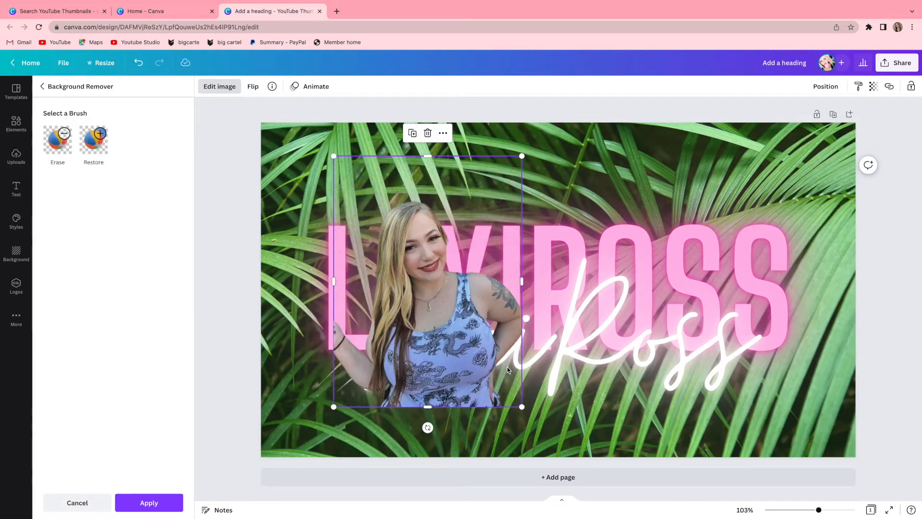
Move the cut-out photo to the page's left edge and send it backward in the layer order.
left_click_drag(461, 356, 356, 327)
left_click(825, 86)
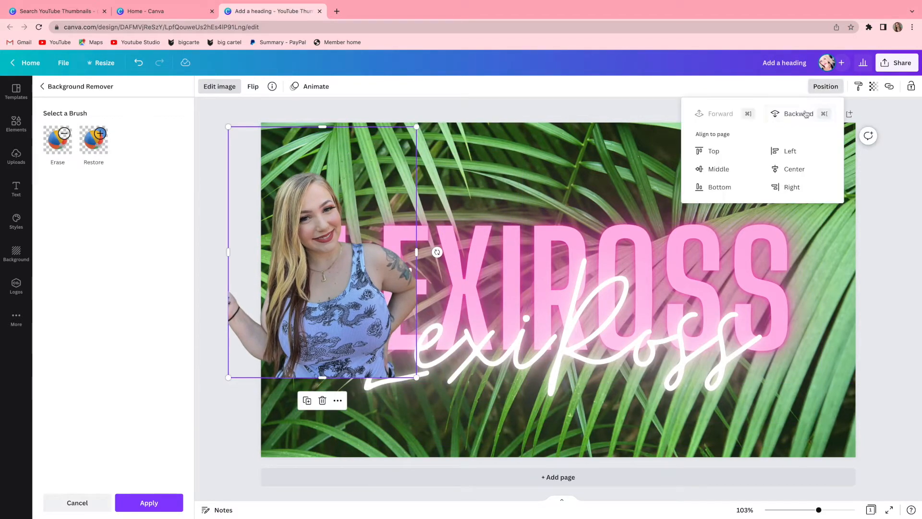
left_click(803, 114)
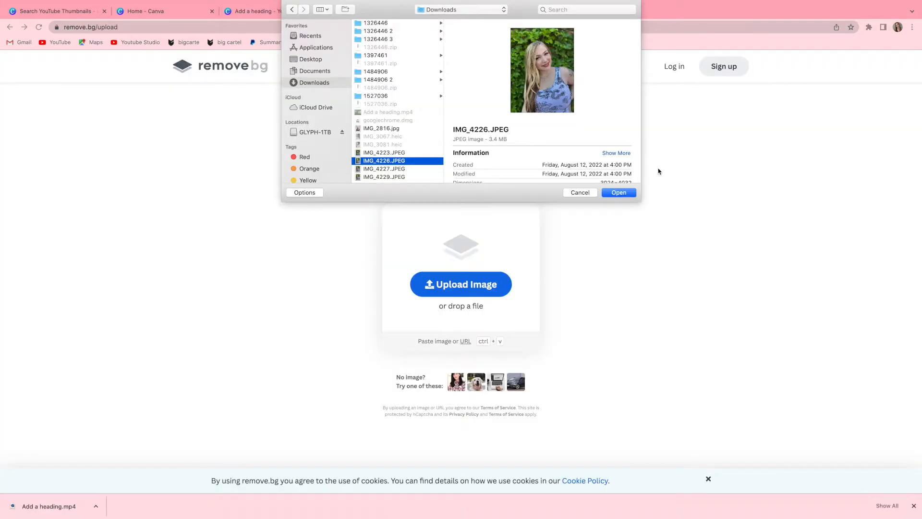
Switch to remove.bg and download the preview version of the photo with its background removed.
left_click(627, 190)
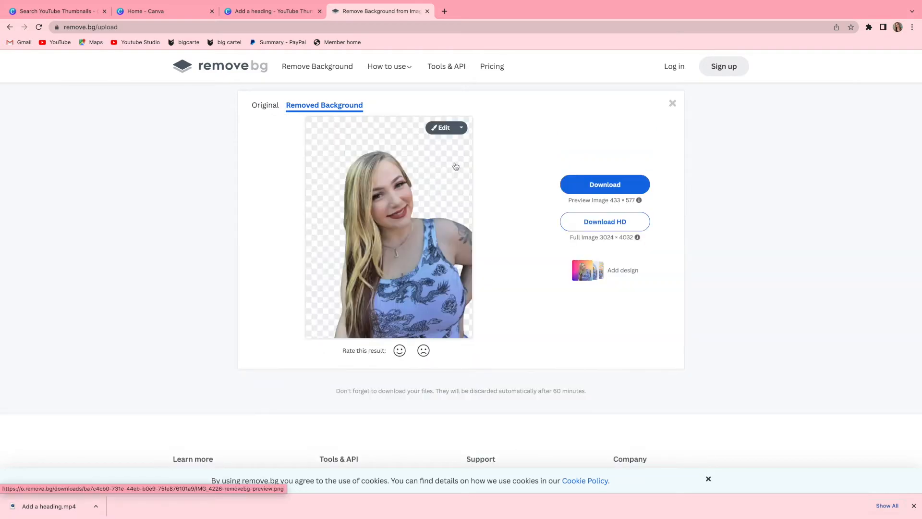
Download the background-free photo and add it to the green third page, resized and positioned on the page's left half.
left_click(605, 185)
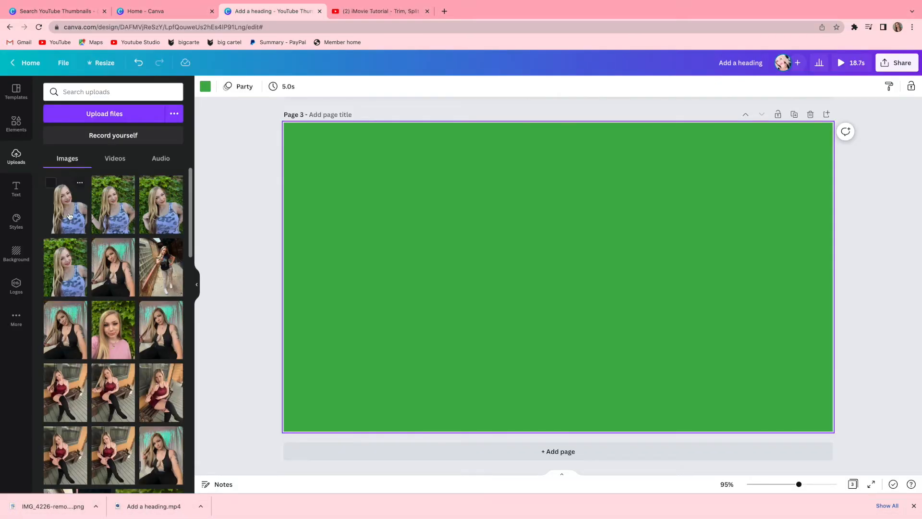
left_click(69, 216)
left_click_drag(624, 366, 684, 442)
left_click_drag(587, 315, 406, 260)
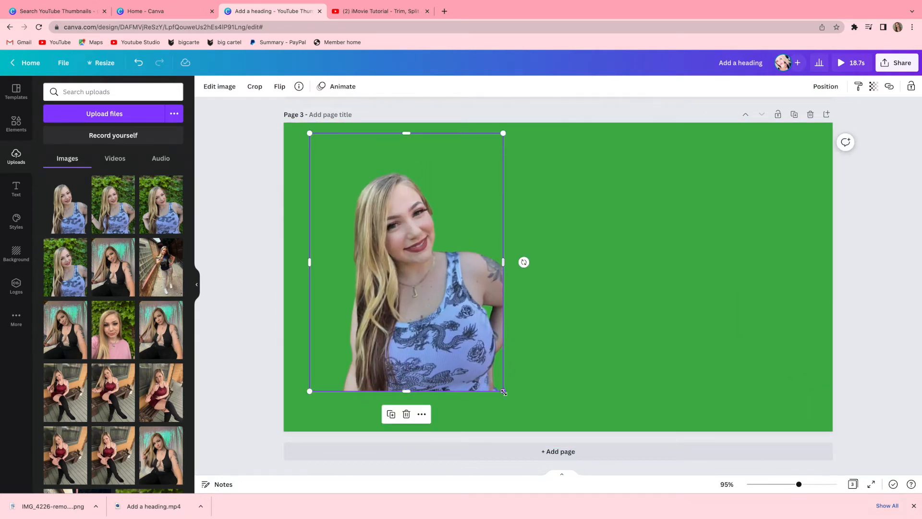
left_click_drag(504, 392, 482, 363)
left_click_drag(418, 306, 392, 322)
left_click_drag(457, 379, 478, 409)
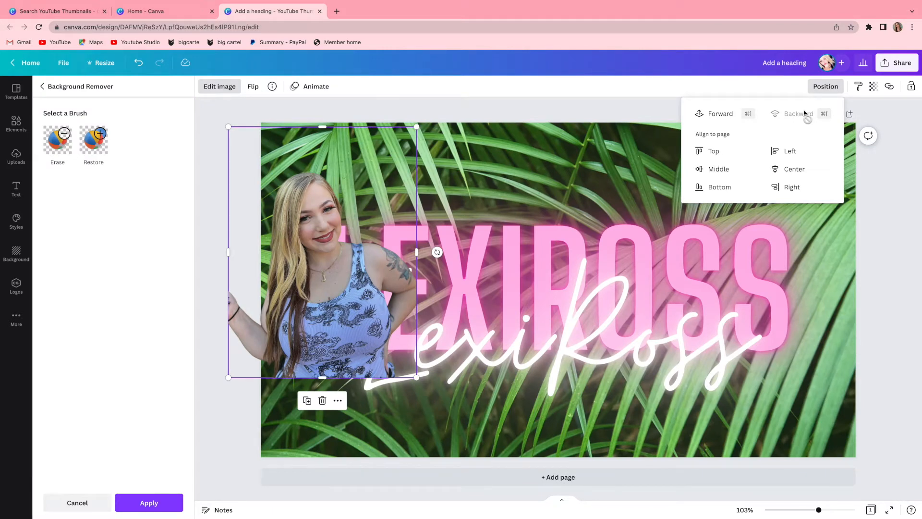
Bring the pink heading and white script text in front of the cut-out photo and shift the photo slightly upward.
left_click(279, 300)
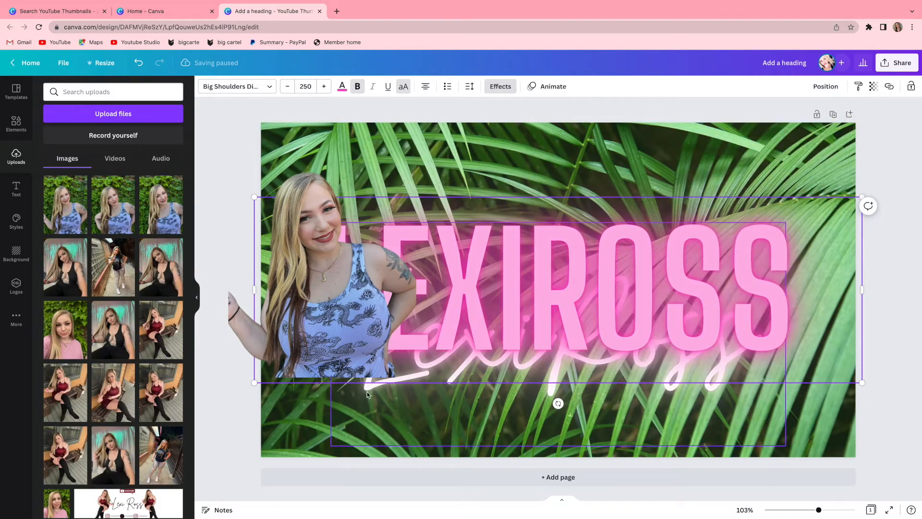
left_click(364, 387)
left_click(311, 357)
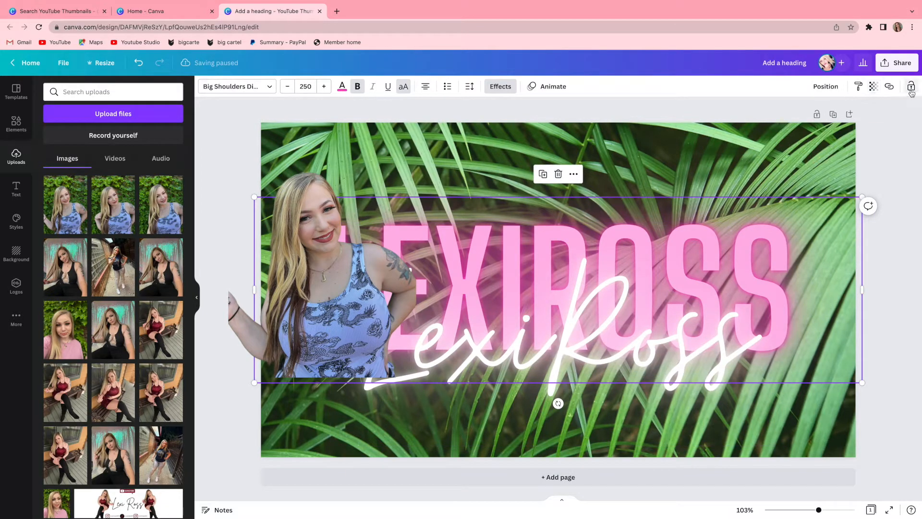
key("ctrl+]")
left_click(311, 395)
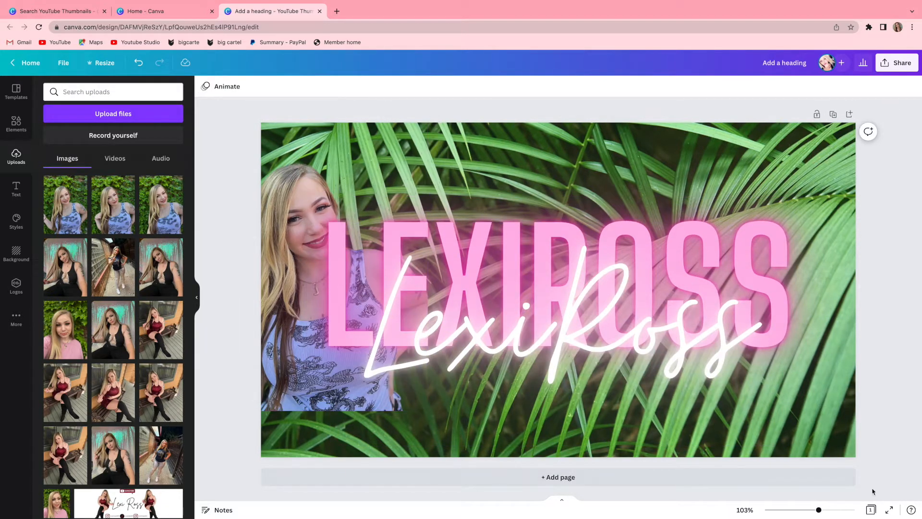
mouse_move(290, 407)
left_mouse_down()
mouse_move(307, 399)
mouse_move(295, 393)
left_mouse_up()
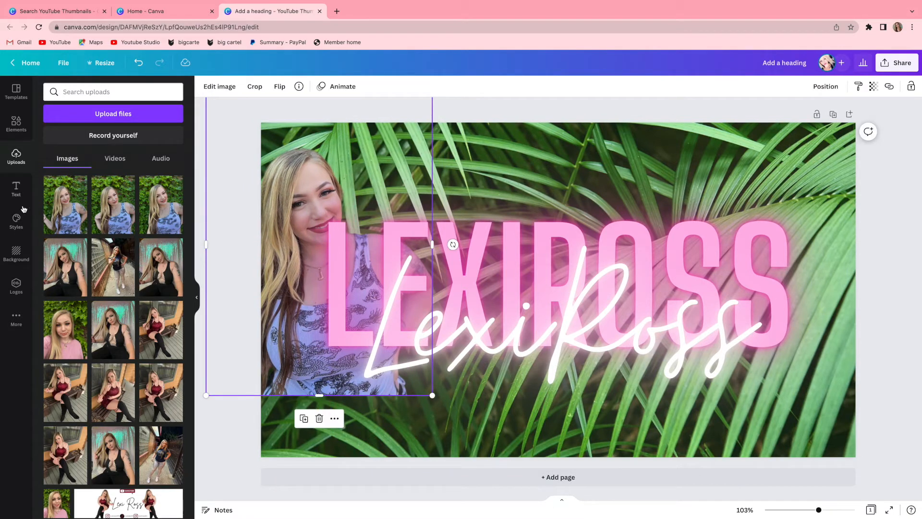
Search the elements for "clouds" and place the realistic white cloud over the lower edge of the cut-out photo.
left_click(16, 123)
left_click(110, 92)
type("clouds")
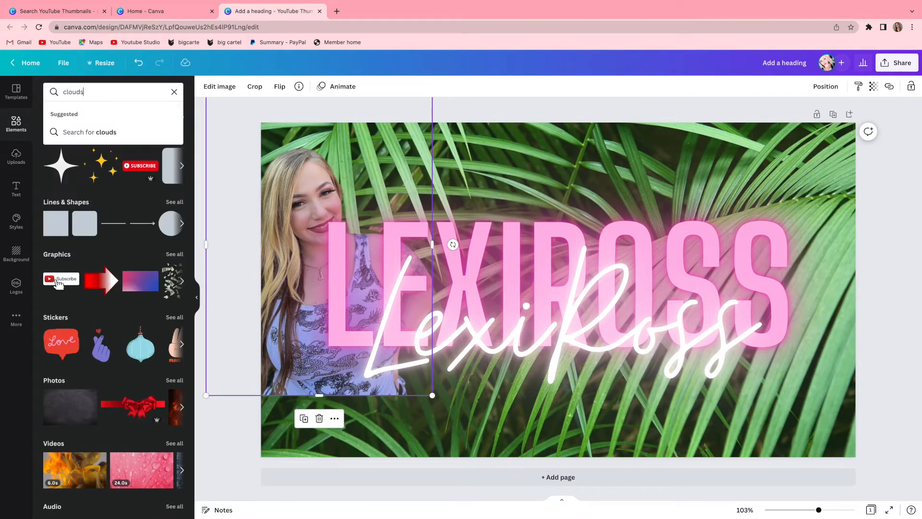
left_click(75, 129)
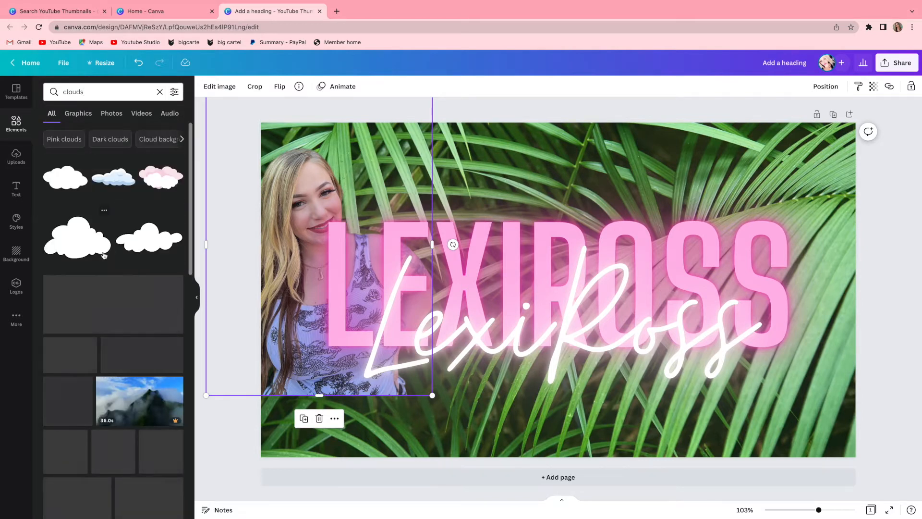
left_click(142, 358)
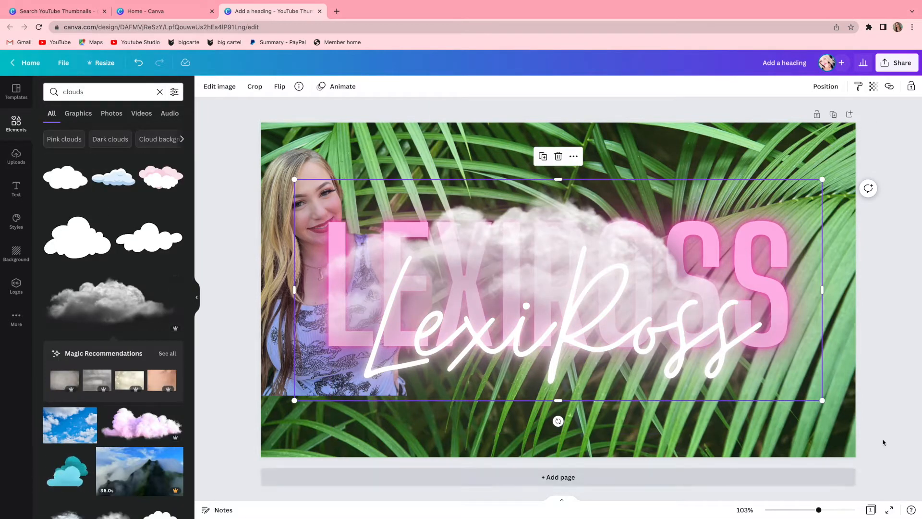
left_click_drag(612, 271, 354, 405)
Add the uploaded photo of the woman in the black lace-up top, enlarge it and remove its background.
left_click(310, 313)
left_click(16, 166)
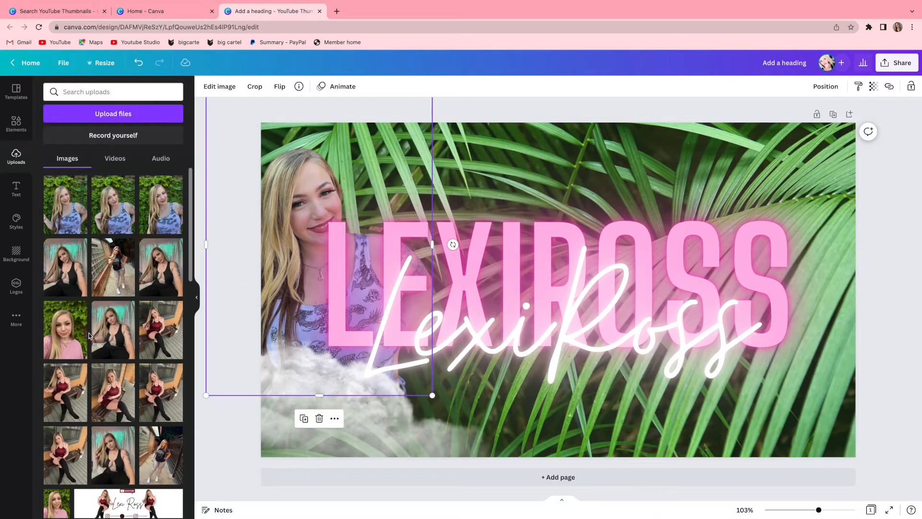
left_click(63, 278)
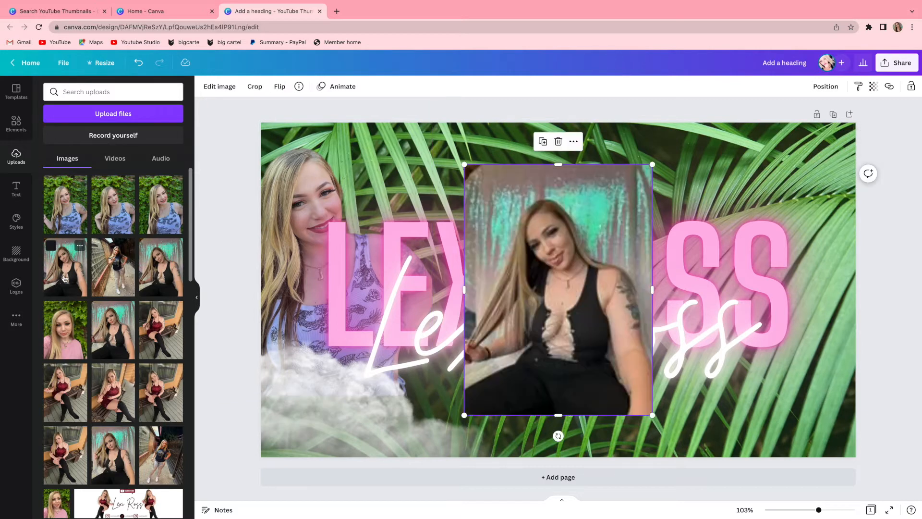
left_click_drag(465, 167, 427, 115)
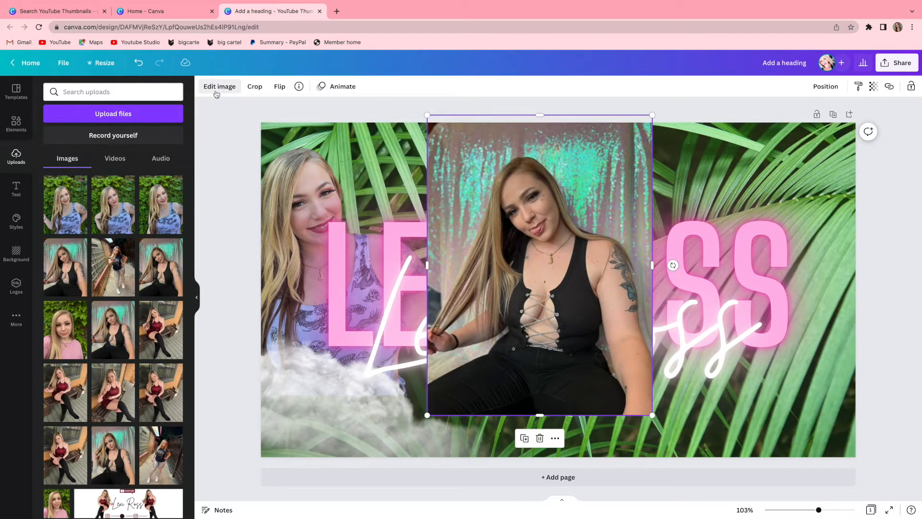
left_click(216, 89)
left_click(63, 219)
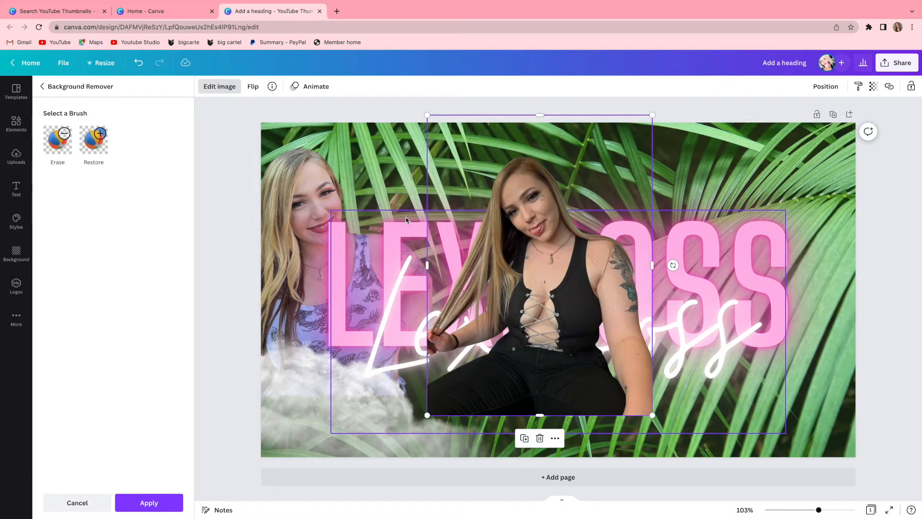
Flip the new cut-out photo horizontally and move it to the page's right edge.
left_click(253, 90)
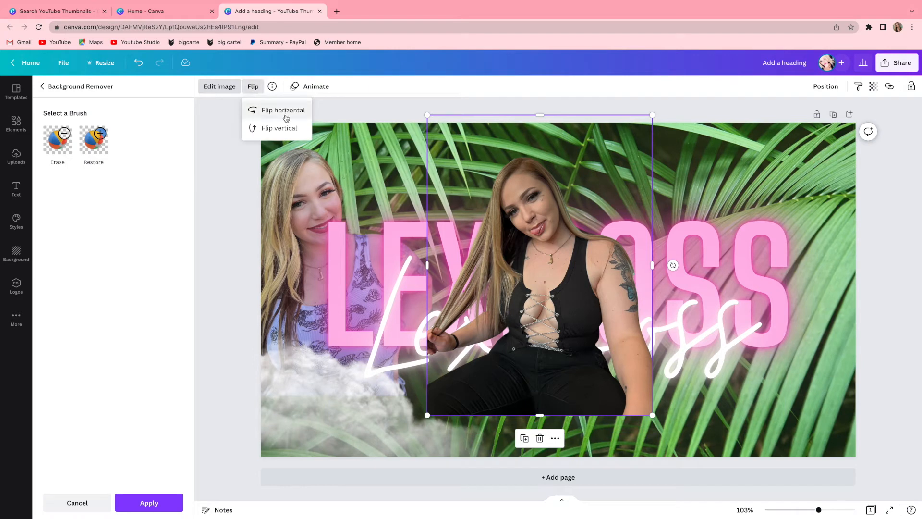
left_click(286, 118)
left_click_drag(506, 373, 757, 368)
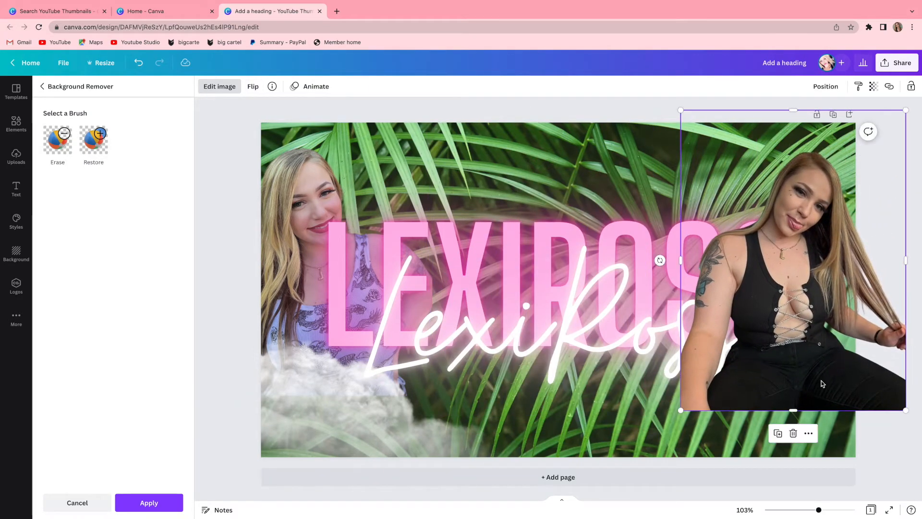
Send the cut-out of the woman in black backward behind the pink heading and white script text.
left_click(833, 92)
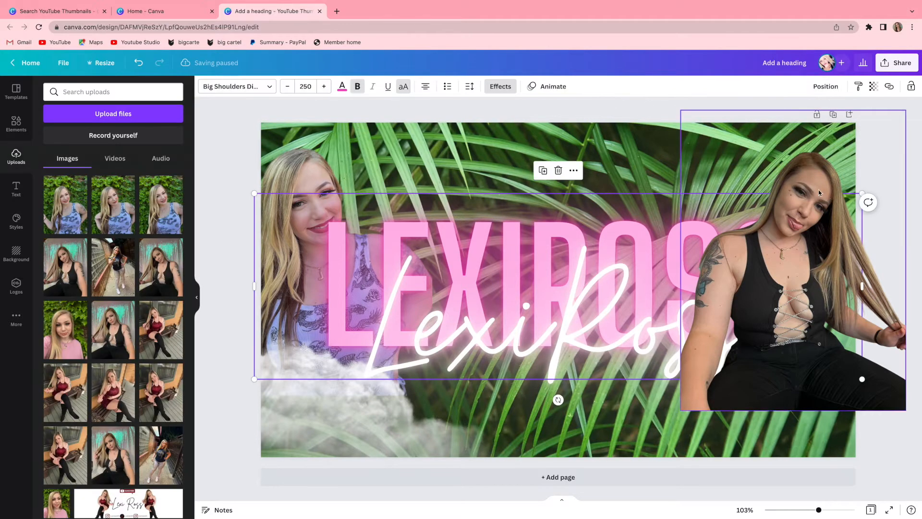
left_click(818, 189)
left_click(826, 87)
left_click(795, 115)
left_click(627, 114)
Duplicate the cloud, flip the copy horizontally over the second photo's lower edge and shift that photo slightly right.
left_click(327, 441)
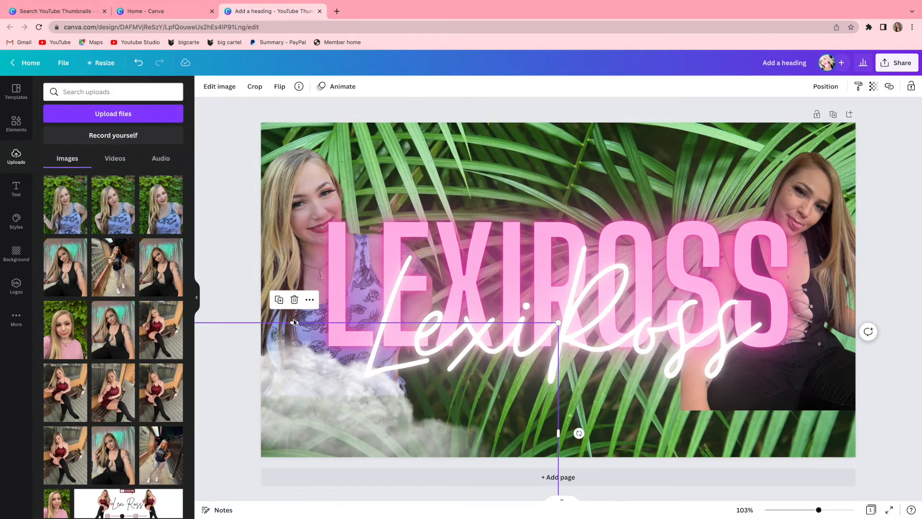
left_click(279, 301)
left_click(280, 86)
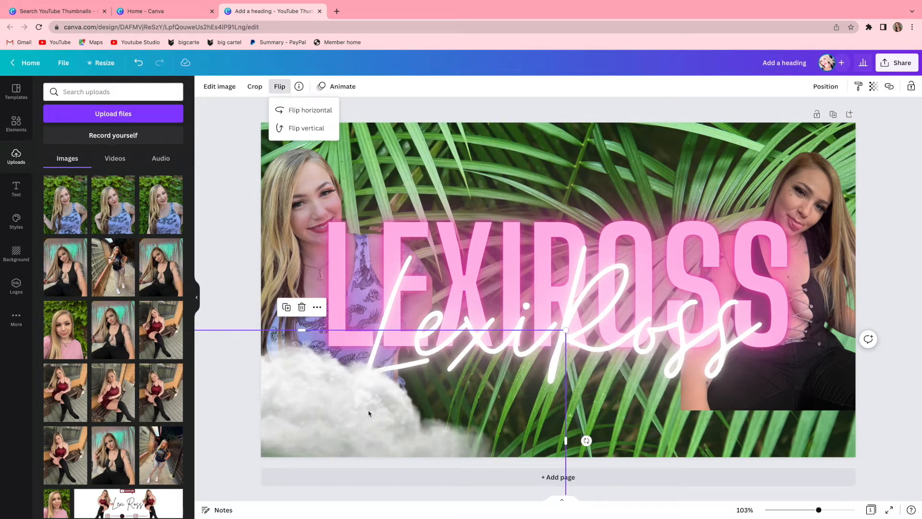
left_click(304, 109)
left_click_drag(339, 383, 809, 397)
left_click_drag(814, 175, 824, 177)
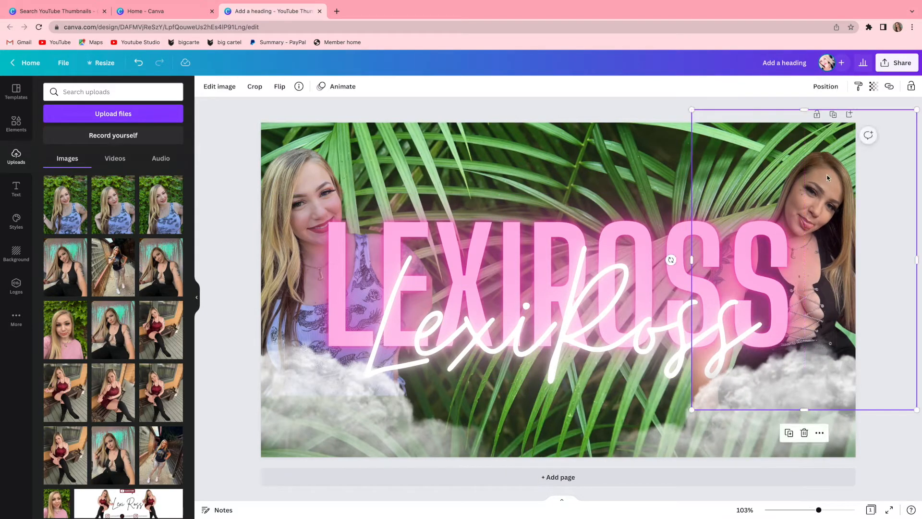
left_click(547, 110)
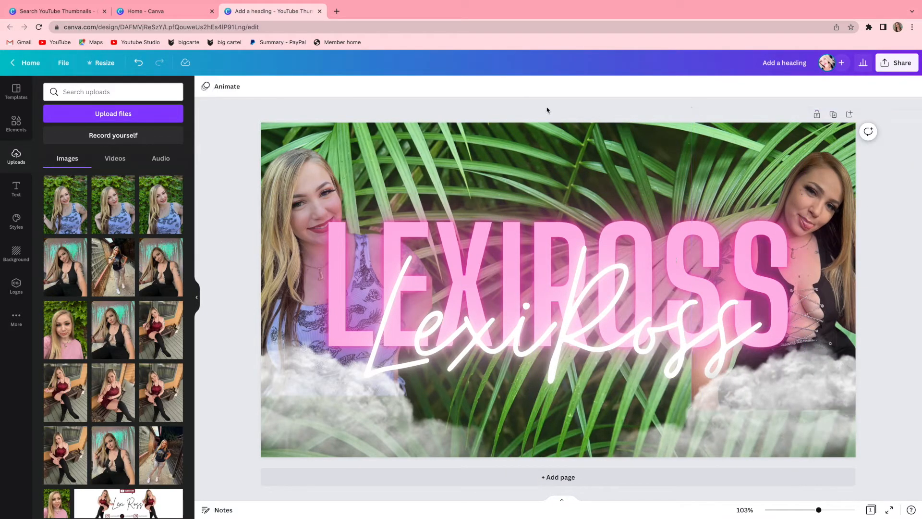
Preview the page animation options on the design.
key("ctrl+z")
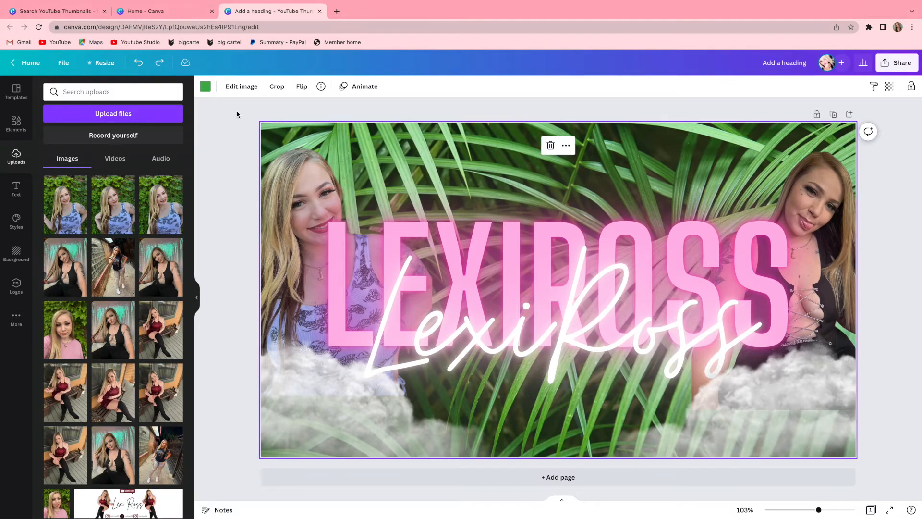
left_click(352, 88)
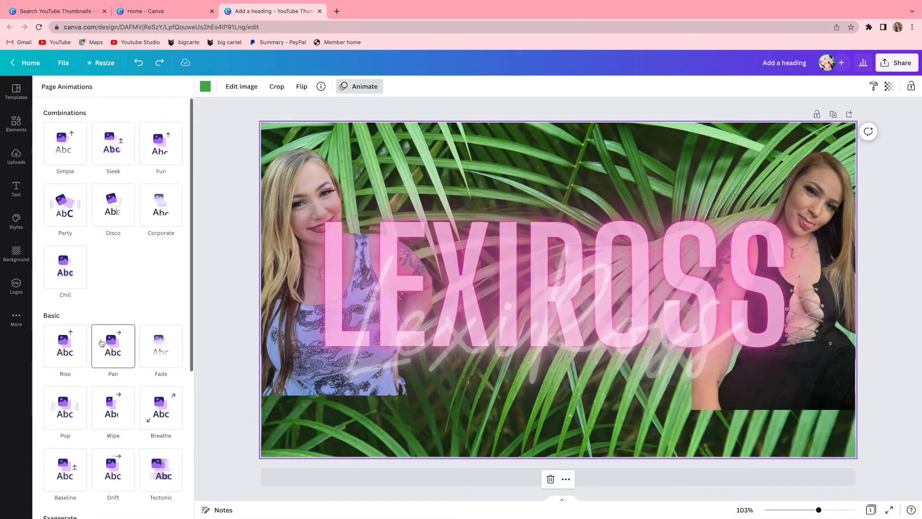
scroll(101, 343, "down", 5)
scroll(102, 336, "up", 5)
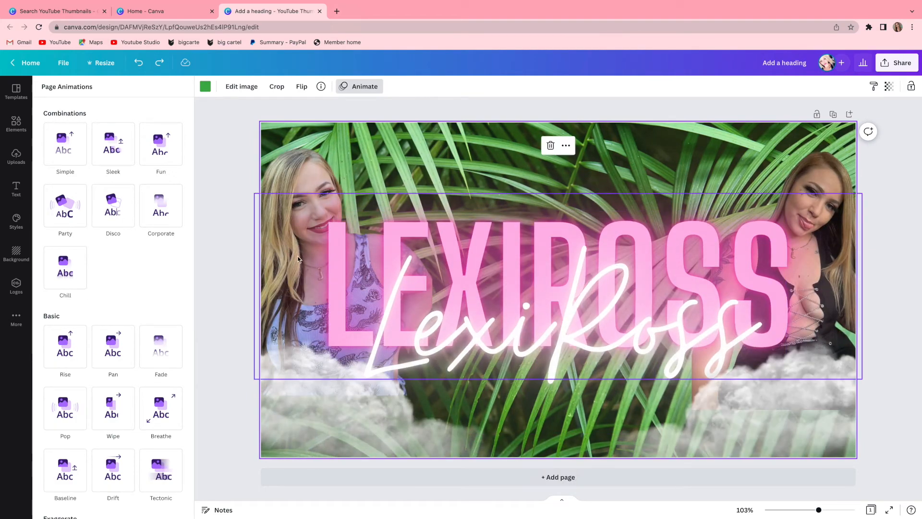
left_click(295, 167)
left_click_drag(224, 267, 265, 351)
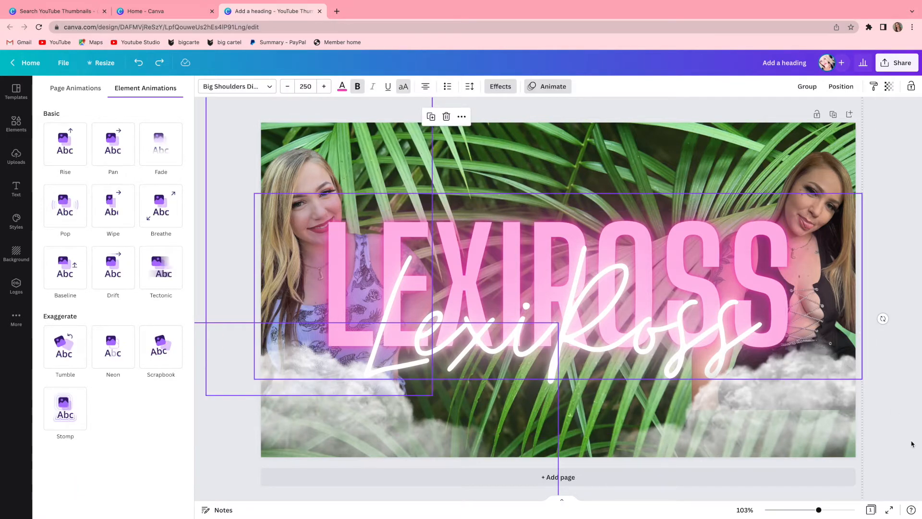
left_click_drag(875, 440, 905, 316)
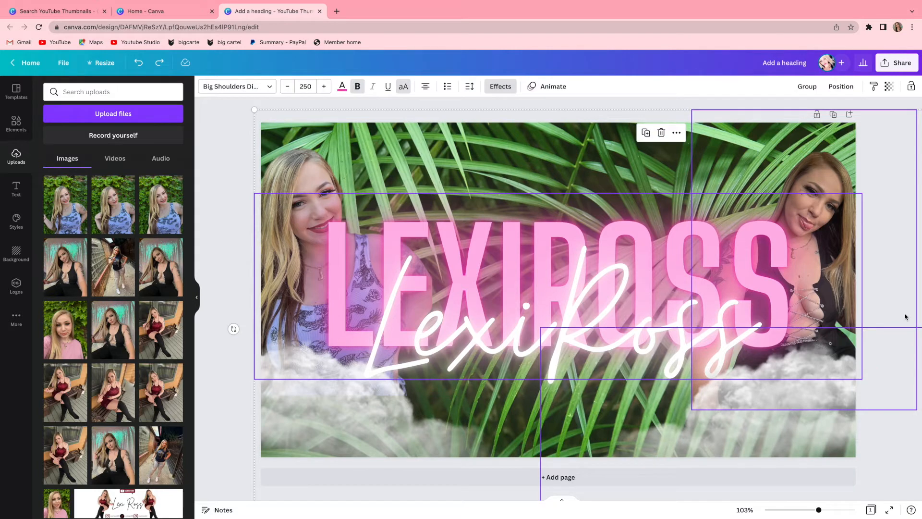
left_click(844, 114)
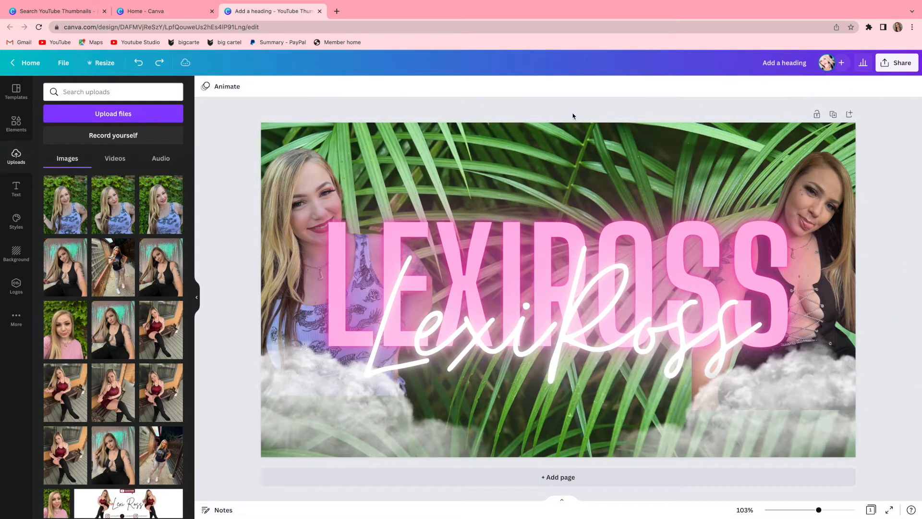
left_click(261, 200)
left_click(272, 432)
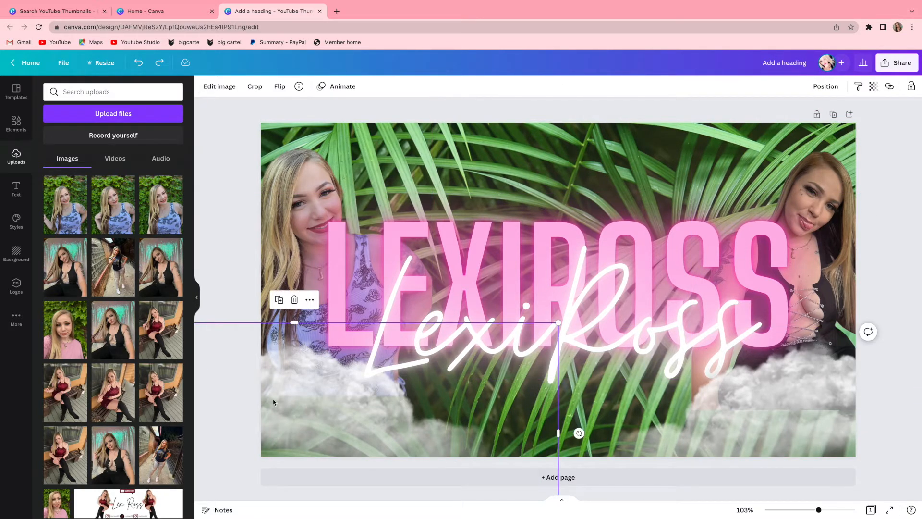
left_click(231, 329)
Group the left cut-out photo with its cloud, and the right cut-out photo with its cloud.
left_click_drag(232, 435, 282, 392)
left_click(807, 87)
left_click_drag(906, 442, 845, 397)
left_click(812, 87)
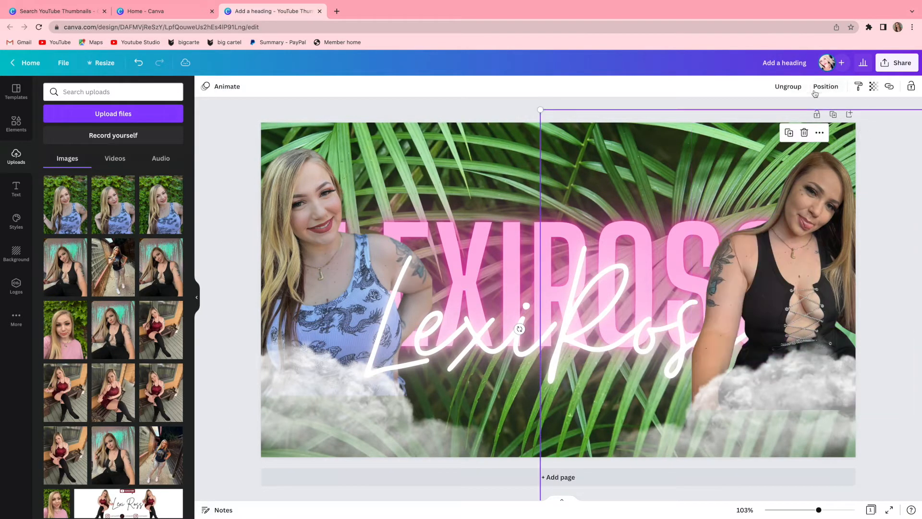
left_click(349, 109)
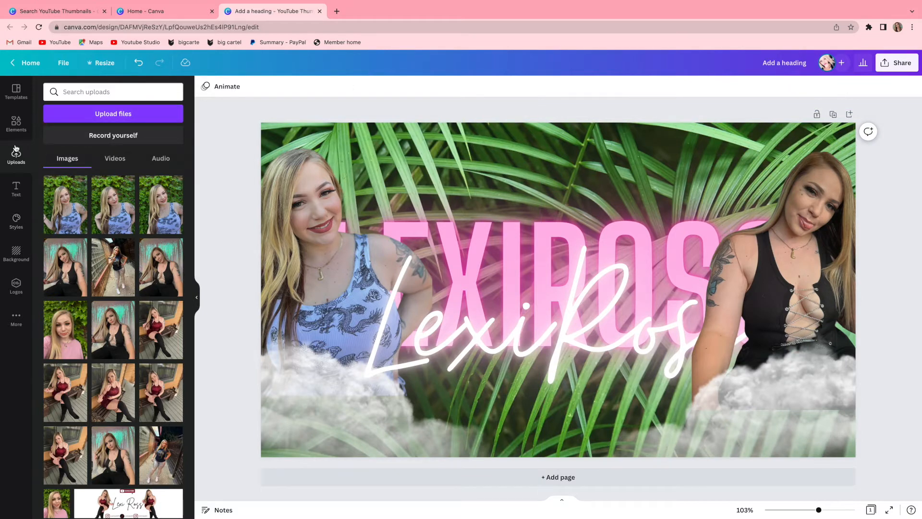
left_click(15, 91)
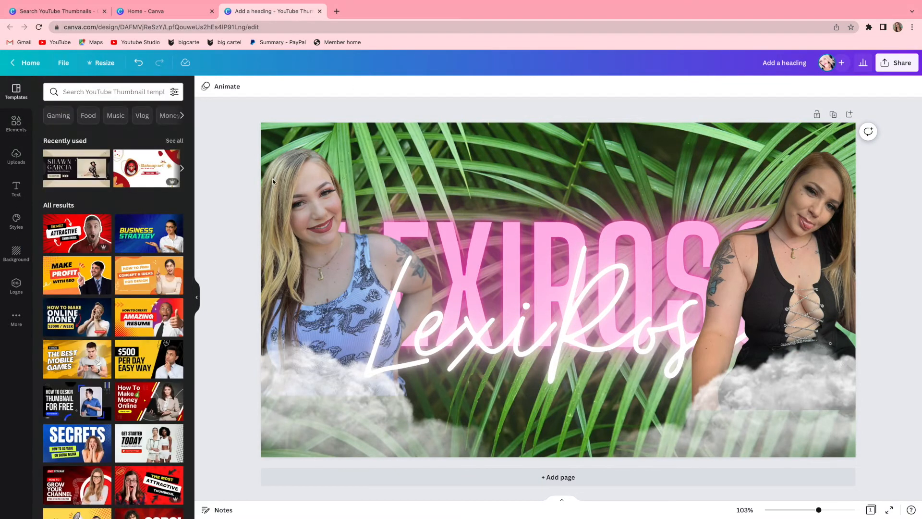
left_click(281, 123)
left_click(509, 120)
left_click(221, 86)
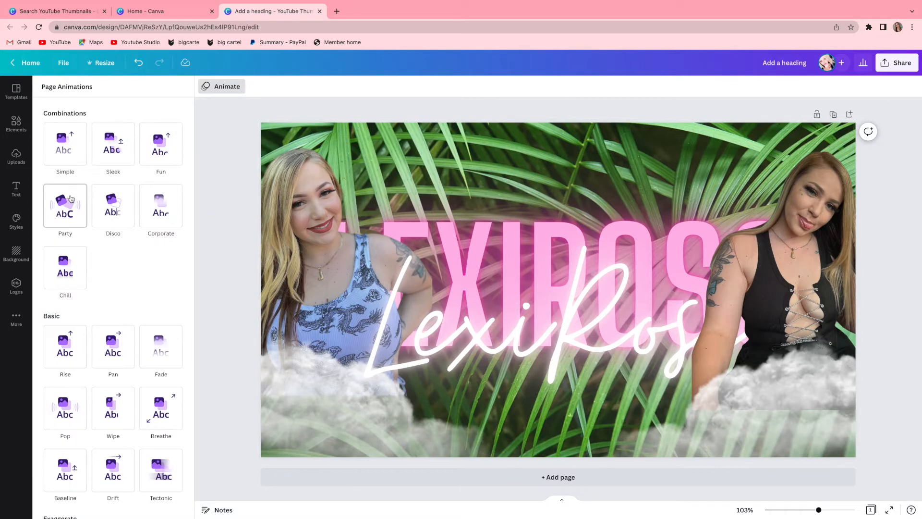
Send the right photo-and-cloud group backward until it sits behind the white script text and pink heading.
left_click(808, 202)
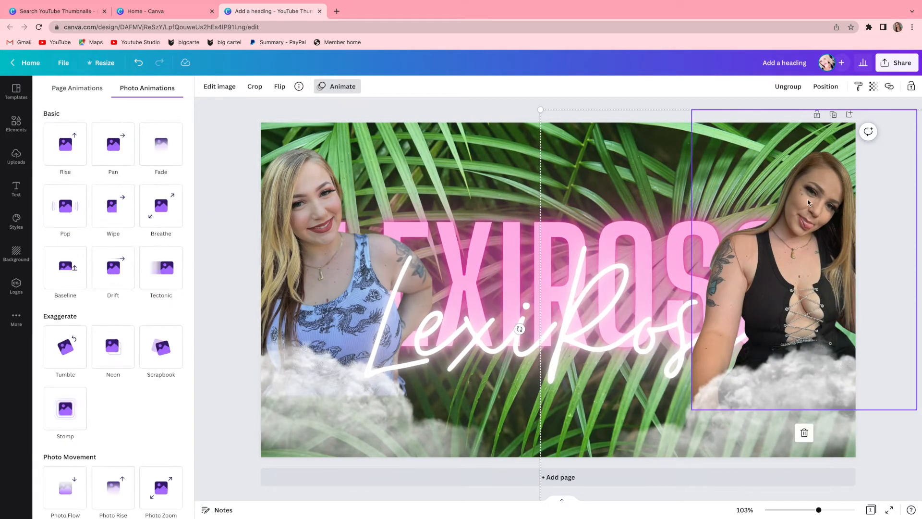
left_click(826, 87)
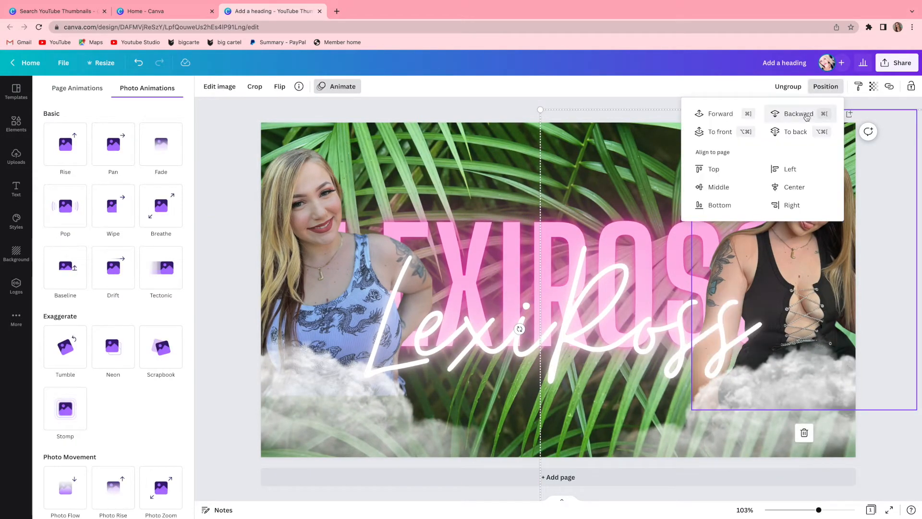
left_click(799, 114)
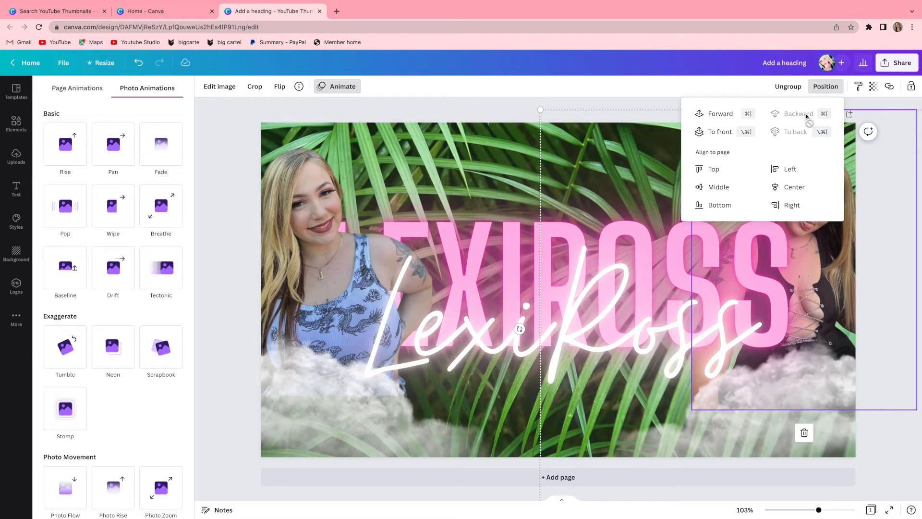
Send the left photo-and-cloud group backward until it sits behind the pink heading and the white script text.
left_click(305, 281)
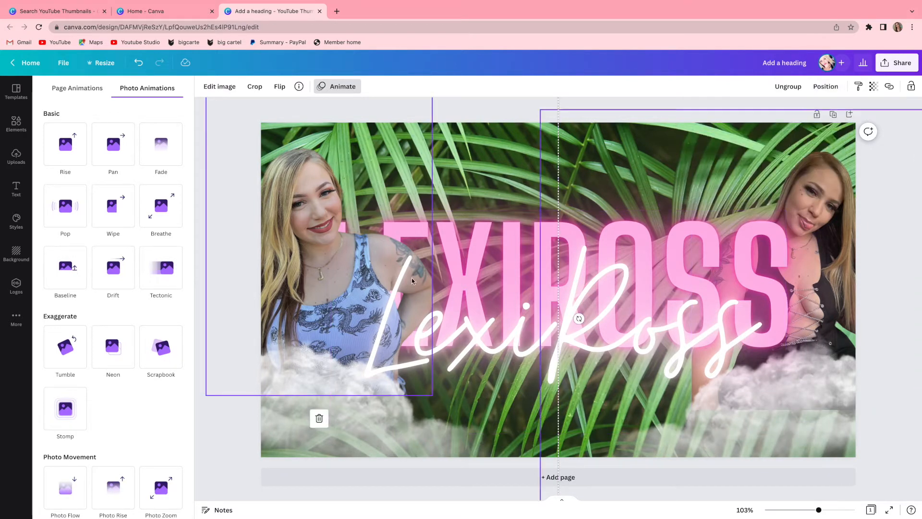
left_click(826, 87)
left_click(792, 116)
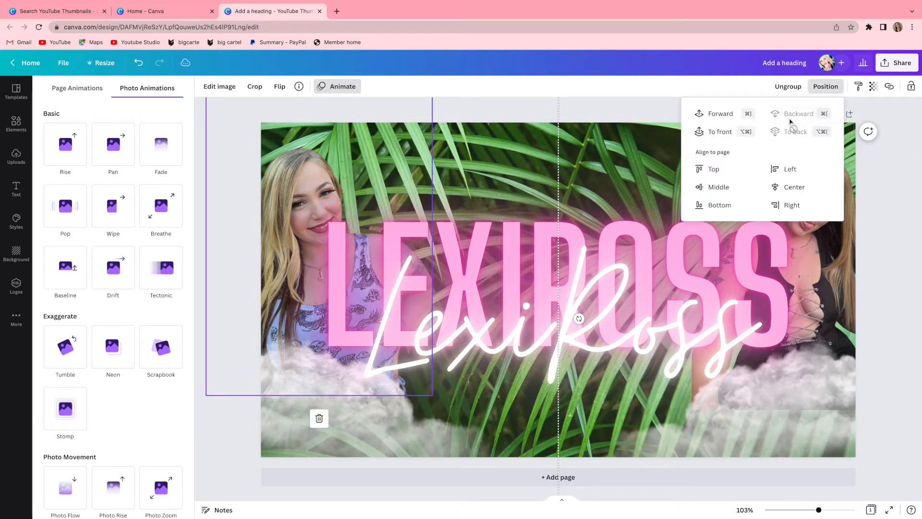
left_click(916, 328)
Apply the Chill page animation to the whole design.
scroll(96, 297, "down", 1)
left_click(340, 86)
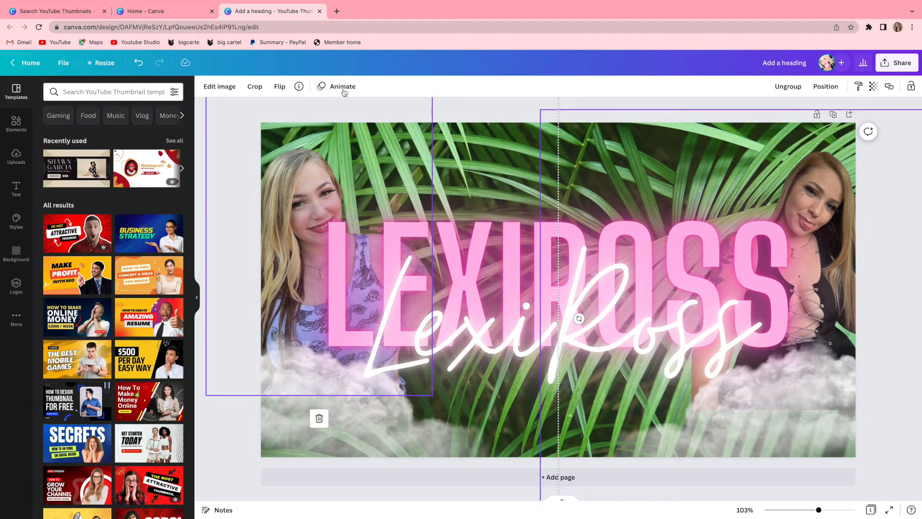
left_click(604, 107)
left_click(225, 86)
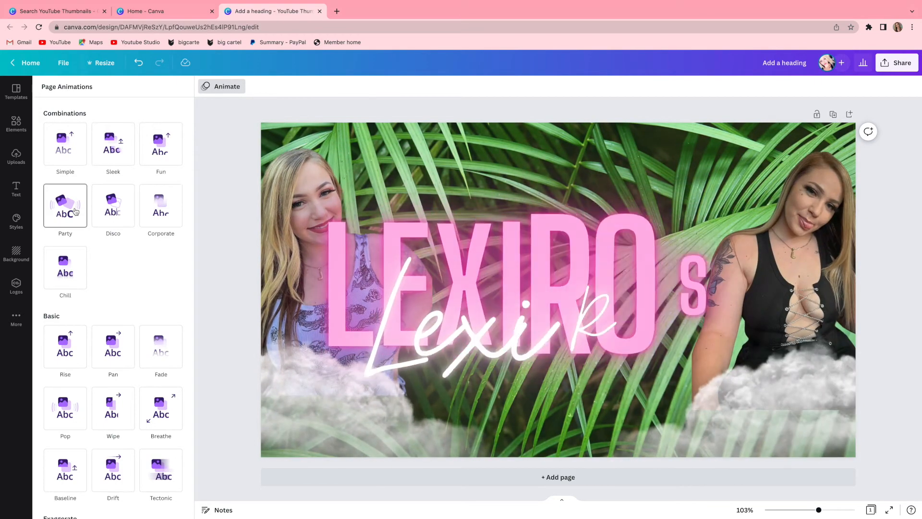
left_click(69, 271)
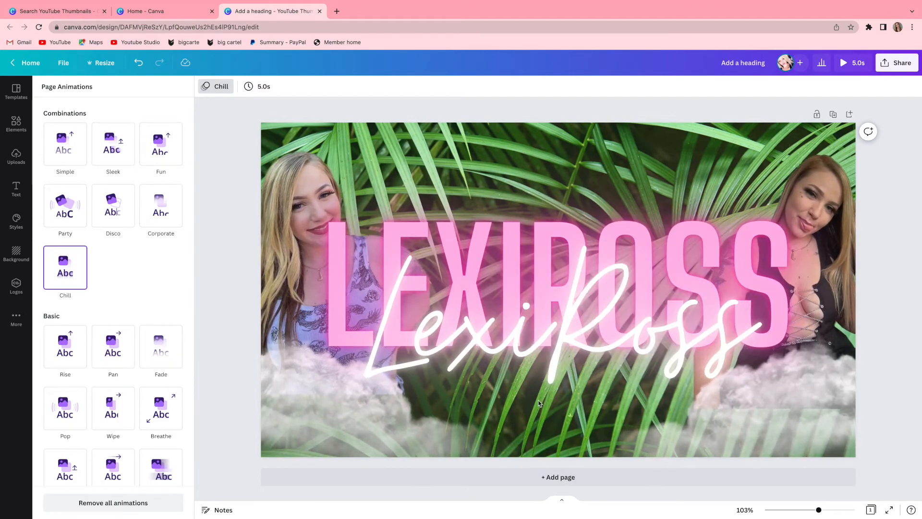
Add a second page and fill its background with the recently used palm leaf photo.
left_click(544, 477)
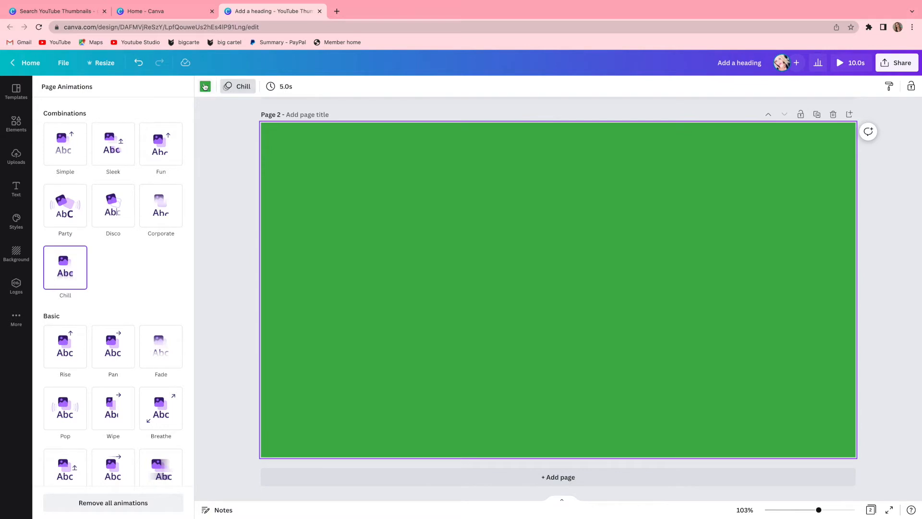
left_click(587, 214)
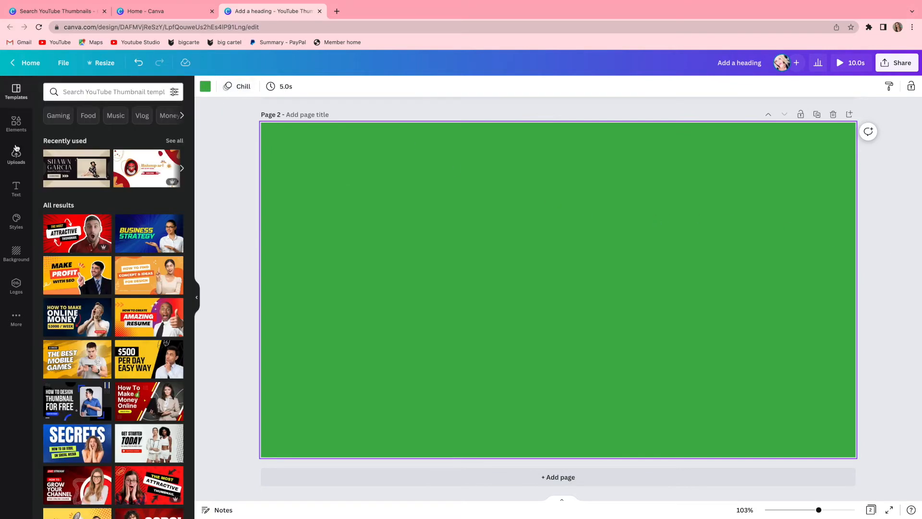
left_click(22, 260)
left_click(80, 175)
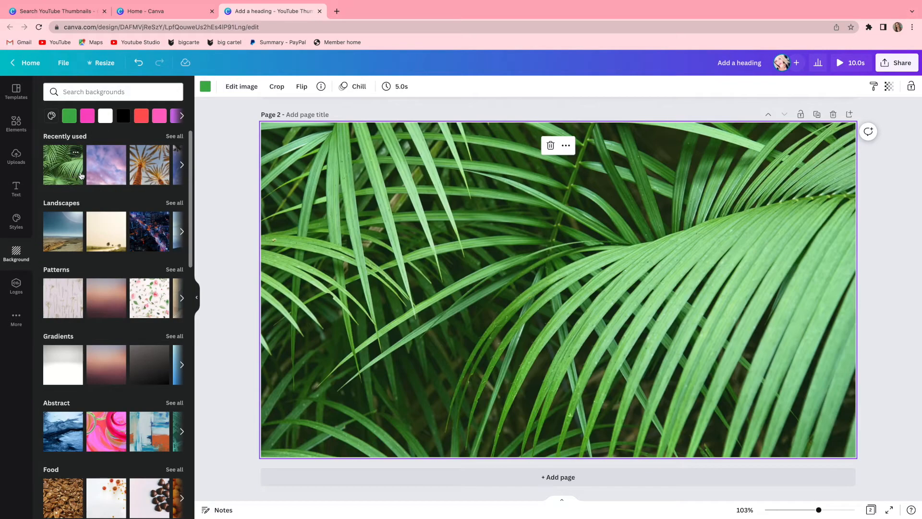
Search elements for "iphone frame", add the white-framed phone to page 2, and show the uploaded videos.
left_click(15, 124)
left_click(173, 91)
type("iph")
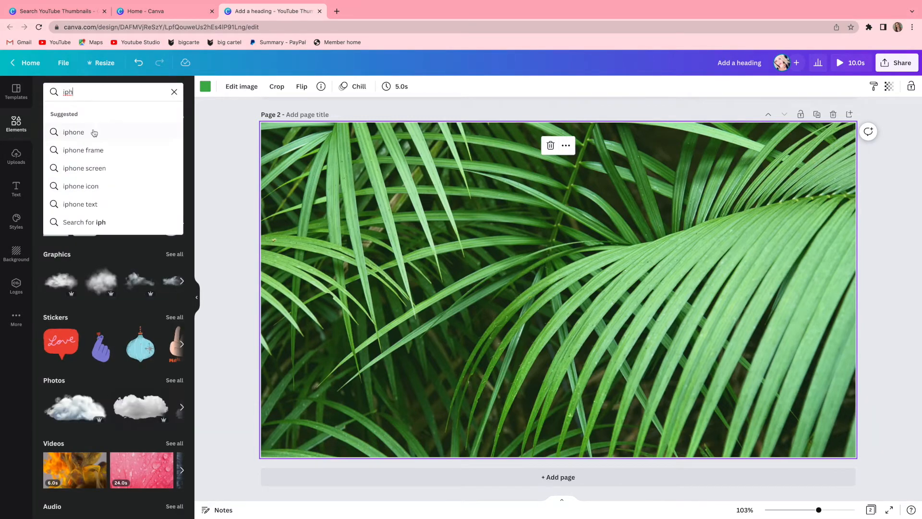
left_click(85, 149)
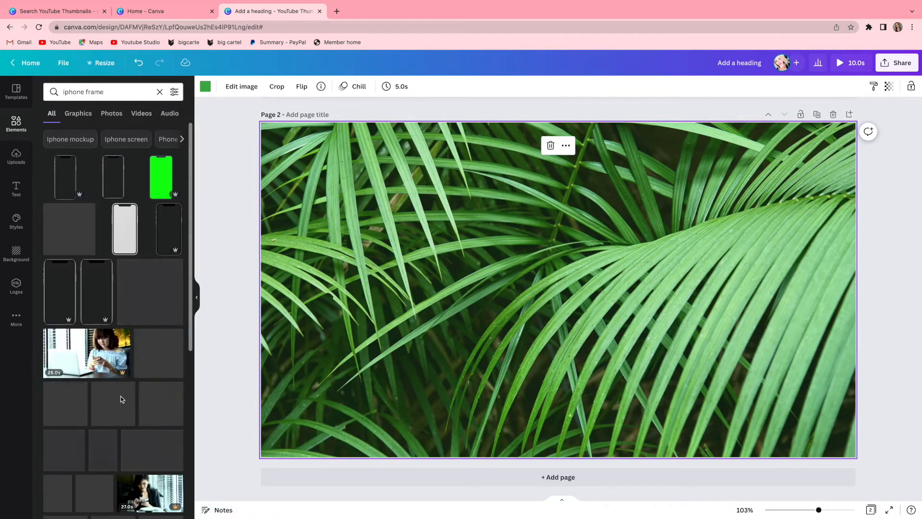
left_click(124, 229)
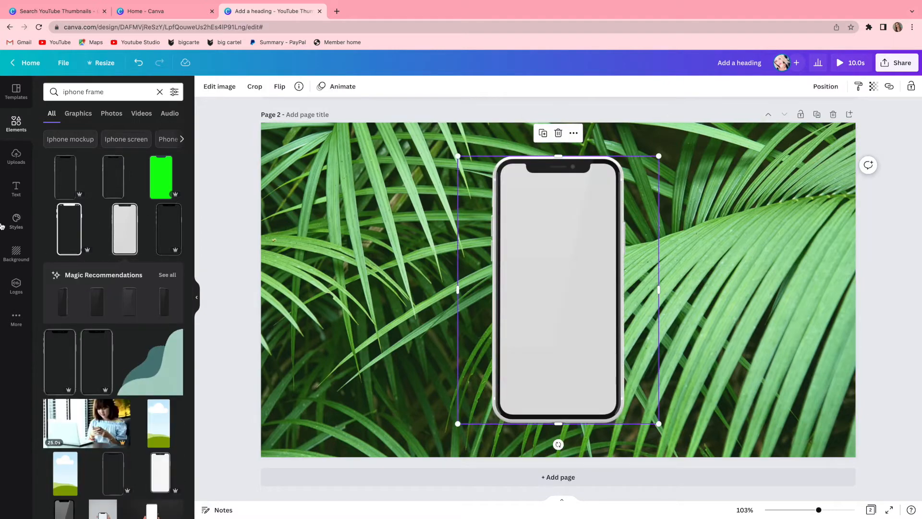
left_click(16, 156)
left_click(115, 158)
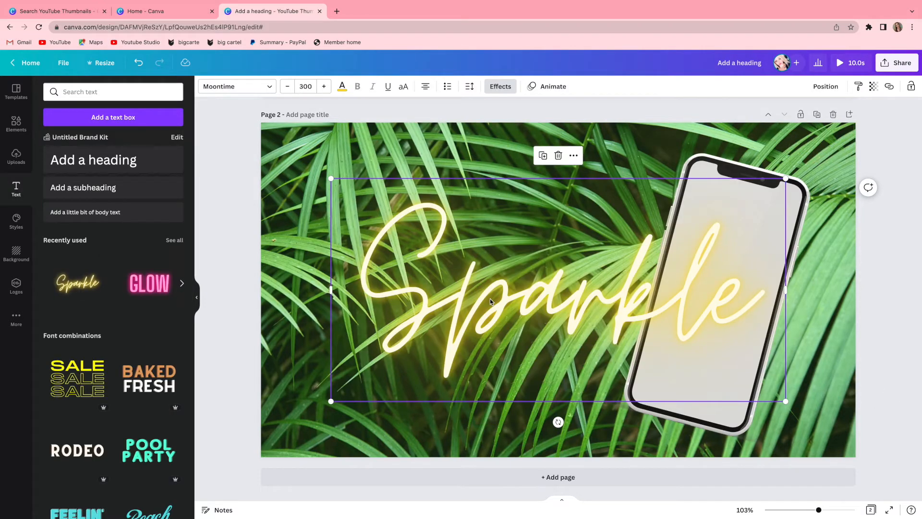
Replace the yellow neon "Sparkle" text with "Connect With ME".
double_click(489, 298)
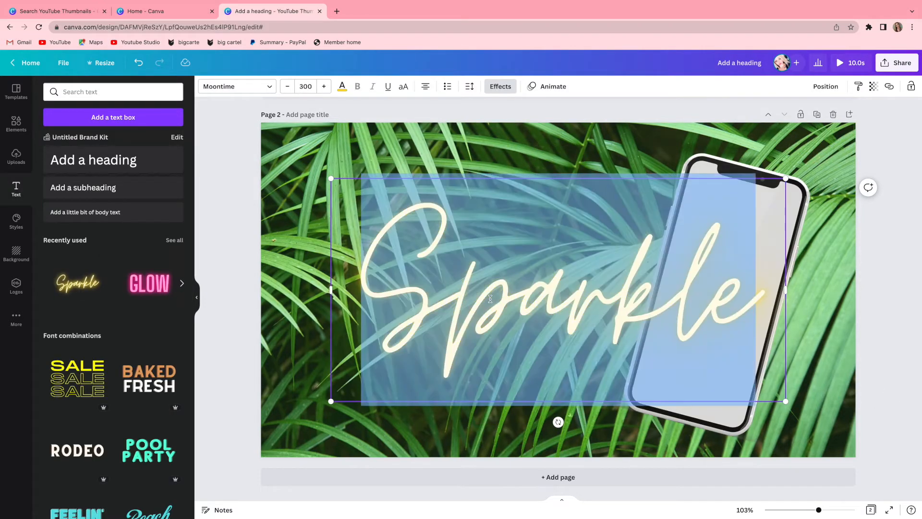
type("Connect")
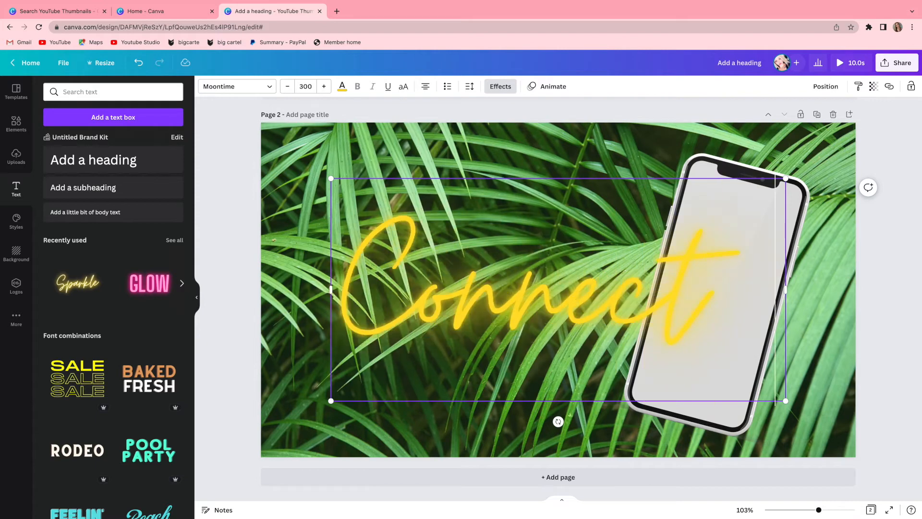
type(" With ME!")
key("BackSpace")
Reduce the script text to size 152 so it fits on one line, and change its last word to "Me".
left_click(307, 82)
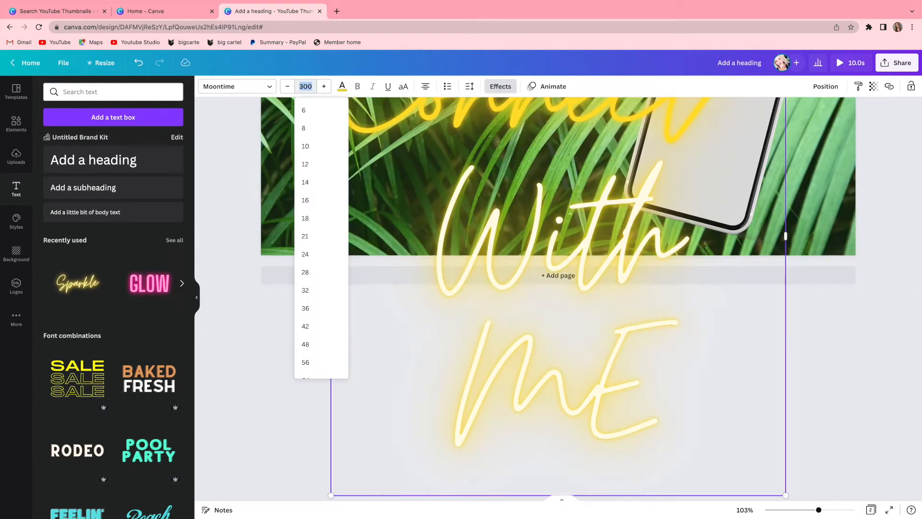
key("Return")
left_click(288, 85)
left_click(288, 85)
left_click(288, 84)
left_click(288, 85)
left_click(288, 85)
left_click_drag(786, 455, 565, 322)
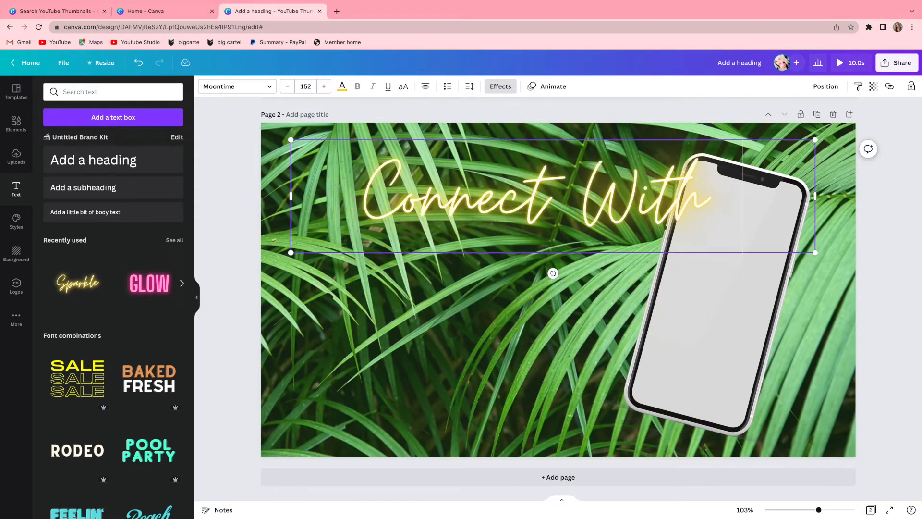
type("Me")
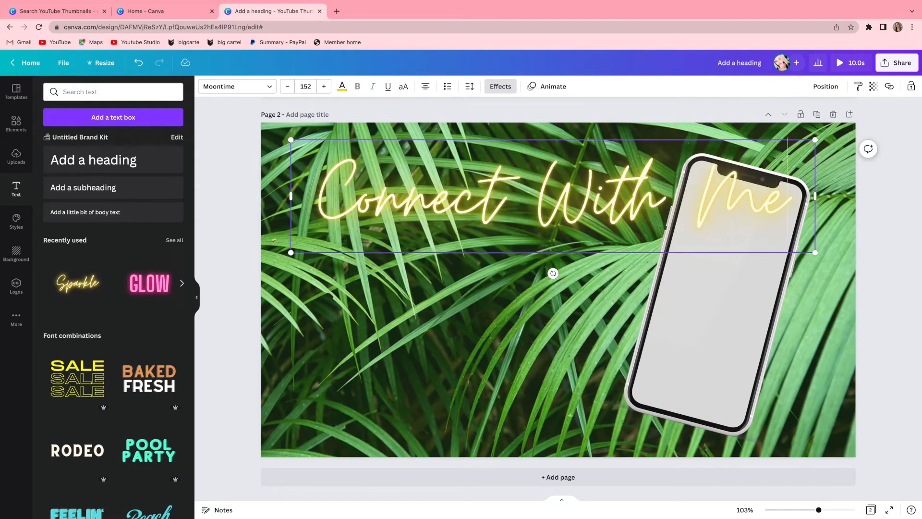
Colour the "Connect With Me" text bright pink, scale it to size 106 and place it beside the phone's upper part.
left_click(342, 86)
left_click(101, 133)
left_click_drag(815, 252, 657, 219)
left_click_drag(519, 216, 517, 239)
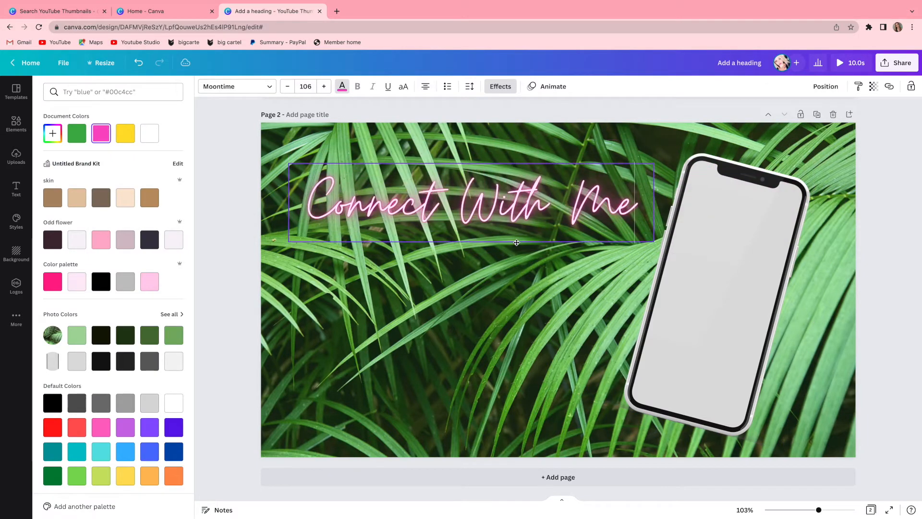
Try the pale Odd flower swatch and black on the "Connect With Me" text, and return it to bright pink.
left_click(84, 240)
left_click(96, 287)
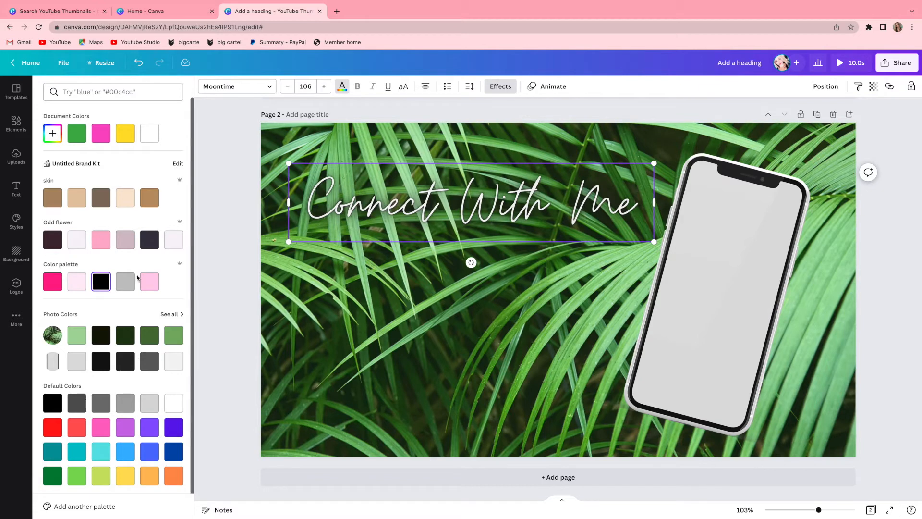
left_click(100, 133)
Search elements for "instagram", add the rounded-square outline logo and recolour it bright pink.
left_click(16, 124)
left_click(119, 94)
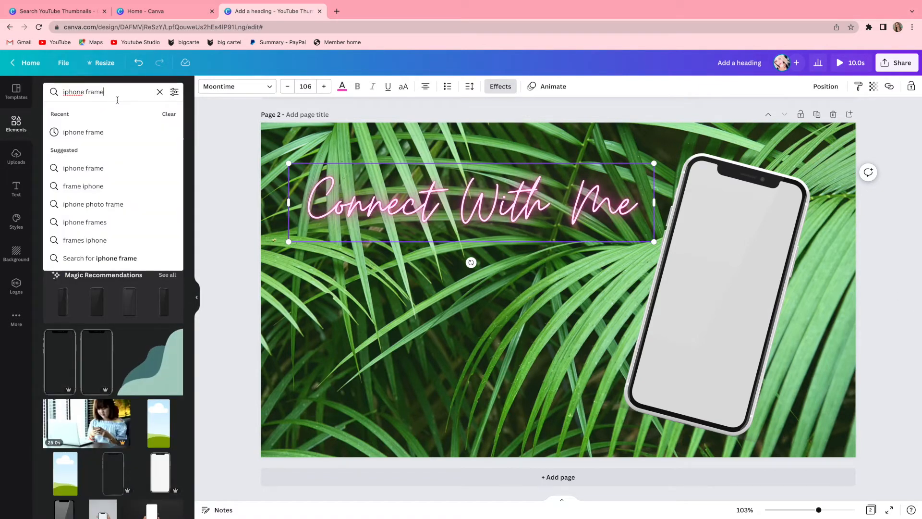
left_click(159, 92)
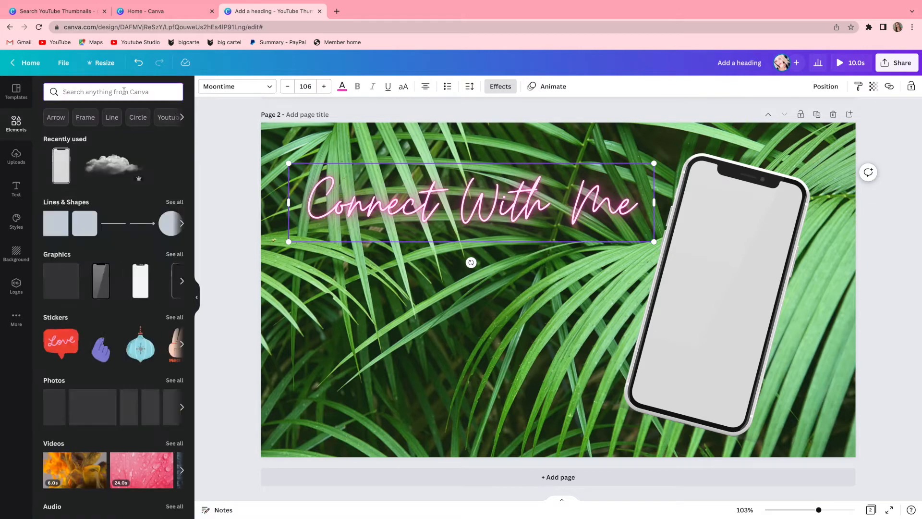
type("instagram")
left_click(113, 131)
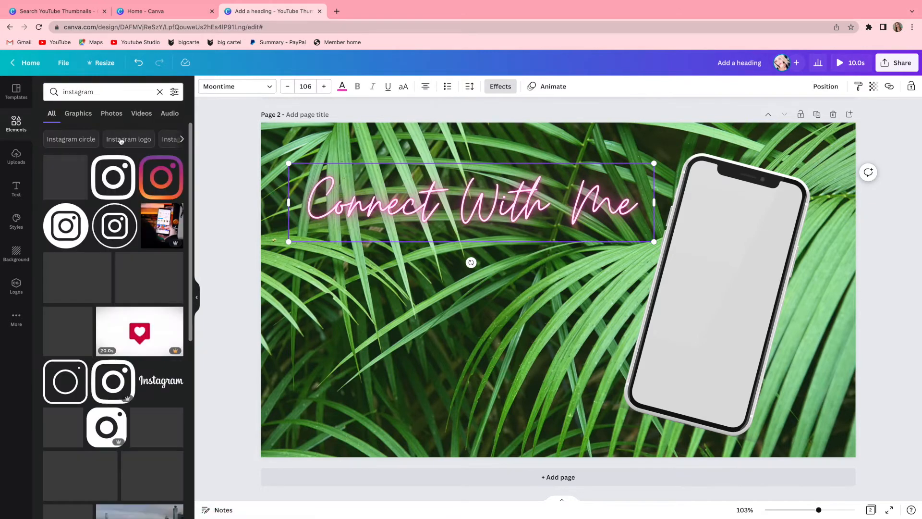
left_click(117, 194)
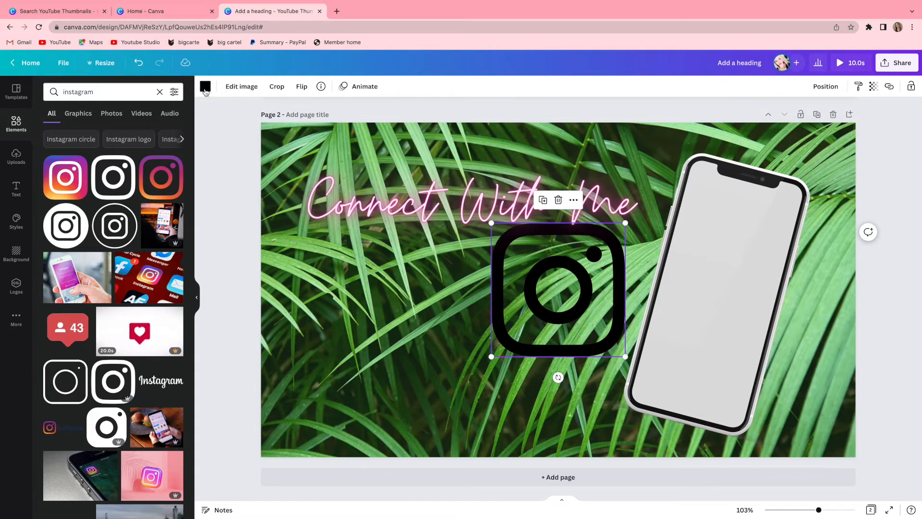
left_click(205, 86)
left_click(125, 133)
Shrink the Instagram logo beneath the word "Connect" and place a duplicate directly below it with a gap between.
left_click_drag(565, 311, 372, 311)
left_click_drag(432, 367, 349, 292)
mouse_move(338, 278)
left_mouse_down()
mouse_move(351, 293)
mouse_move(356, 287)
mouse_move(344, 282)
mouse_move(360, 276)
mouse_move(342, 277)
left_mouse_up()
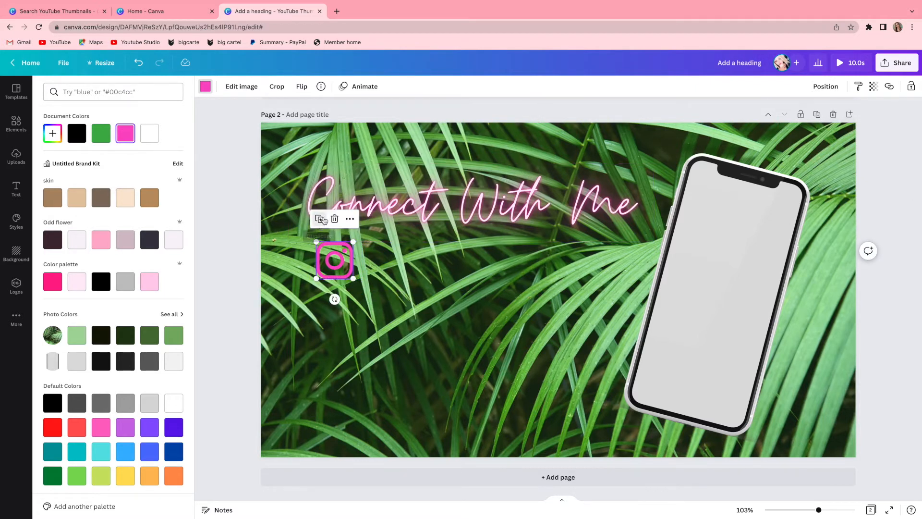
left_click(324, 220)
left_click_drag(336, 281, 338, 362)
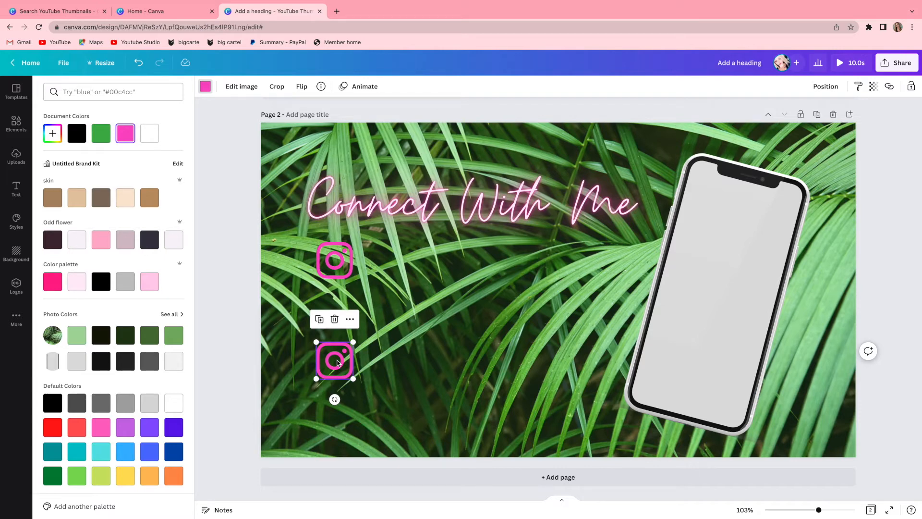
Search elements for "Tiktok logo" and add the purple gradient TikTok outline logo to the page.
left_click(16, 124)
left_click(91, 94)
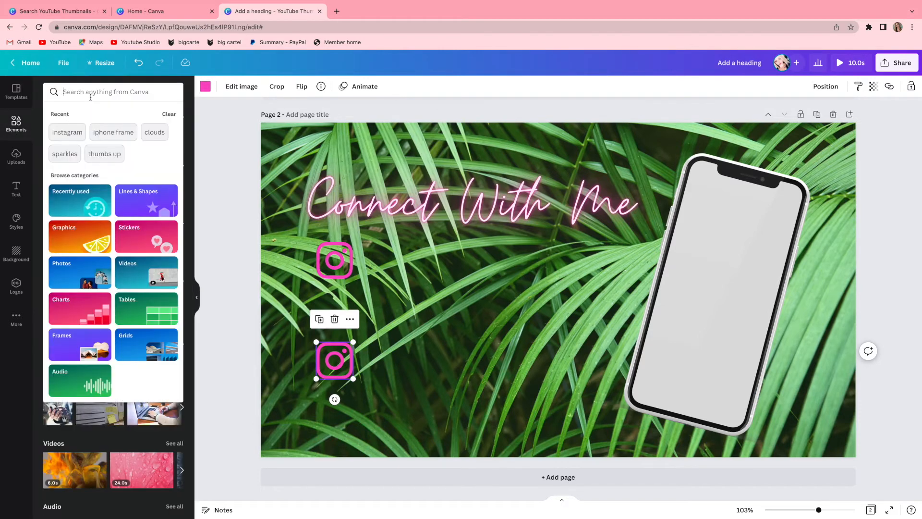
type("tik")
left_click(118, 133)
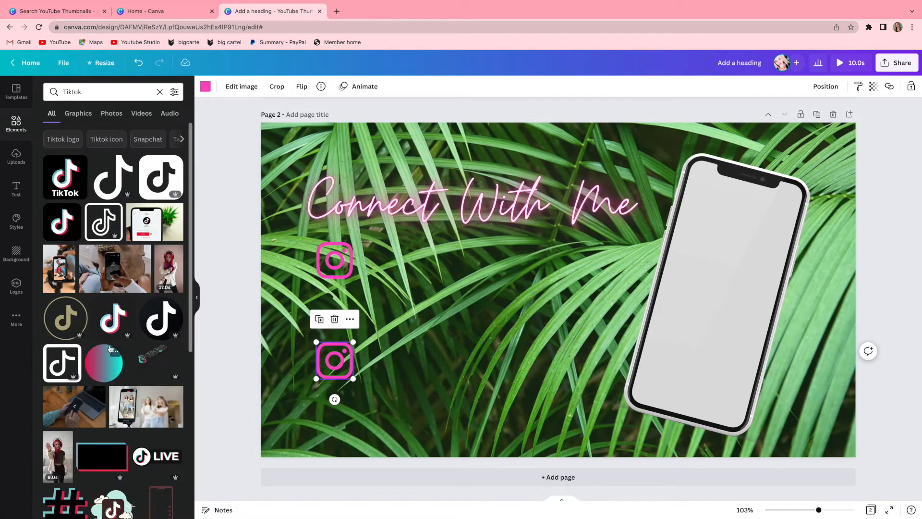
scroll(110, 348, "down", 15)
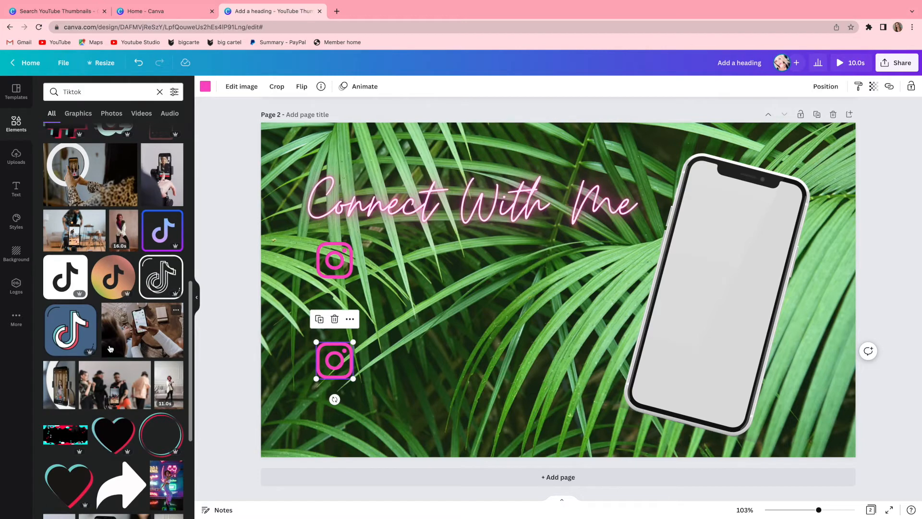
scroll(110, 348, "up", 12)
left_click(69, 143)
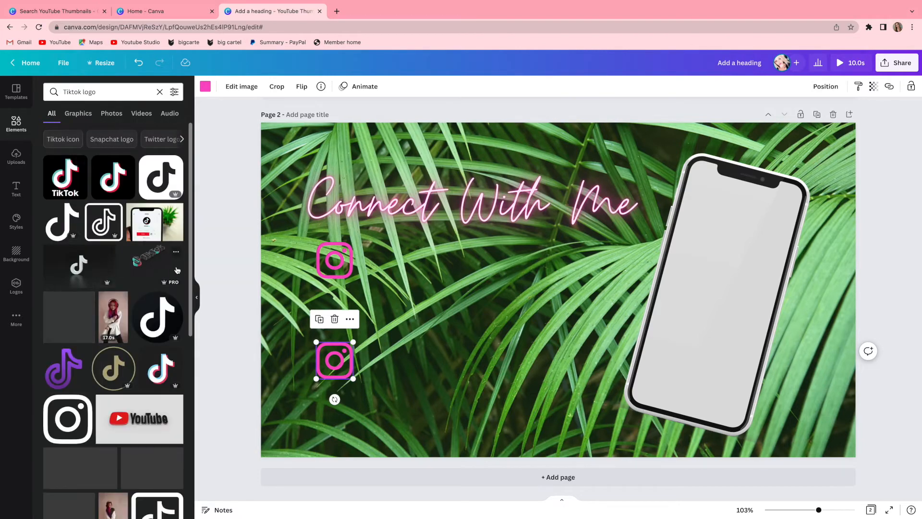
left_click(60, 375)
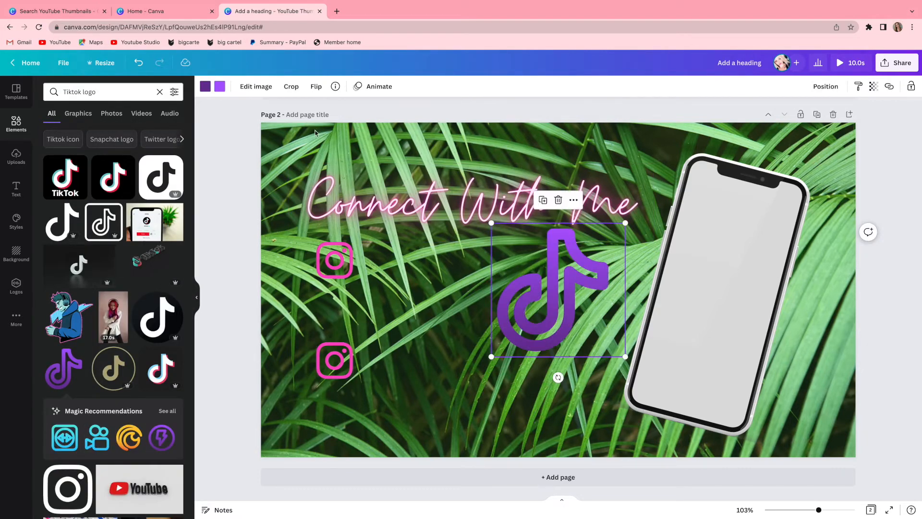
Recolour the TikTok logo's gradient to pink and white, and shrink it into the gap between the two Instagram logos.
left_click(205, 85)
left_click(145, 133)
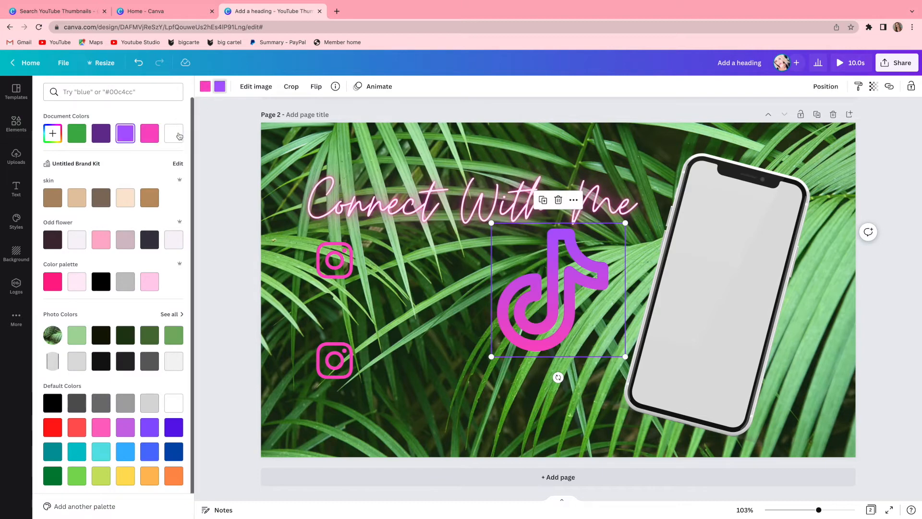
left_click(173, 133)
left_click_drag(500, 345, 315, 355)
left_click_drag(440, 367, 332, 322)
Search elements for "circle" and add the solid white circle to the page.
left_click(16, 124)
left_click(88, 92)
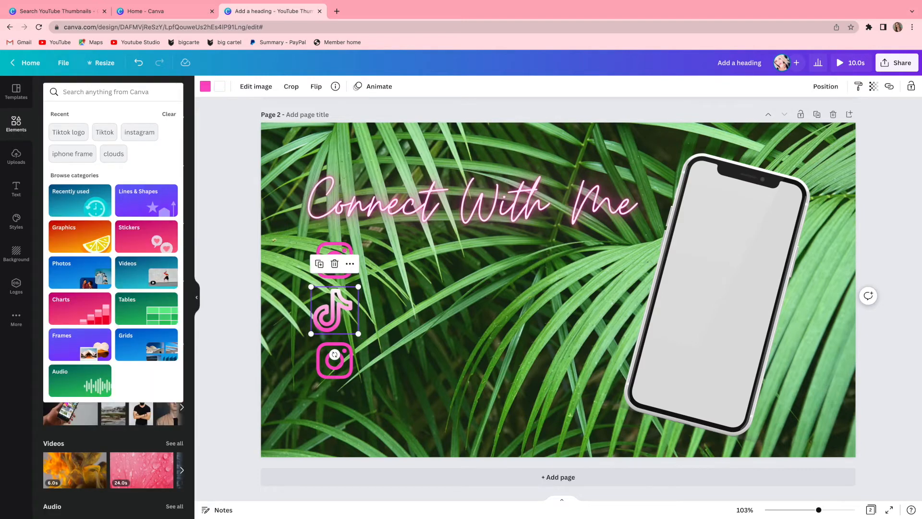
type("xirc")
key("BackSpace")
key("BackSpace")
key("BackSpace")
key("BackSpace")
type("circ")
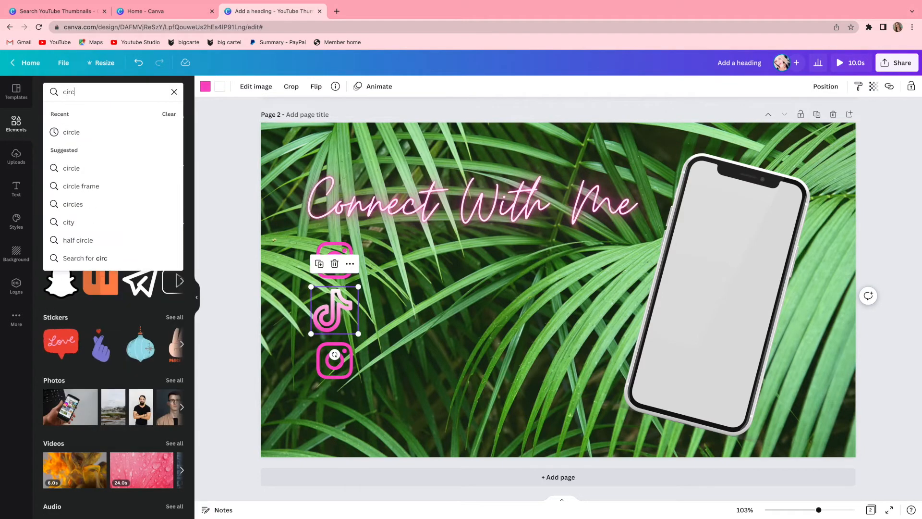
left_click(60, 132)
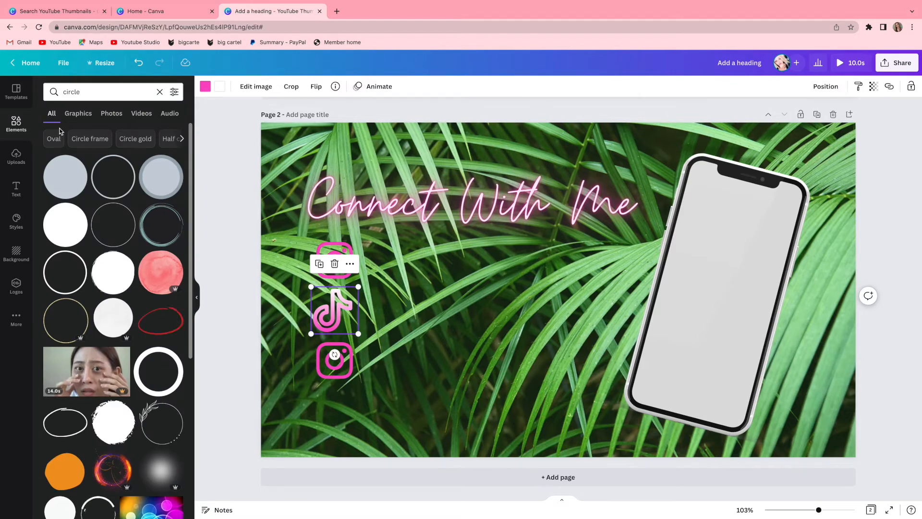
scroll(60, 132, "down", 1)
left_click(77, 177)
Shrink the white circle, place it over the TikTok logo, and send it behind the logo.
left_click_drag(575, 335, 529, 356)
left_click_drag(582, 377, 336, 319)
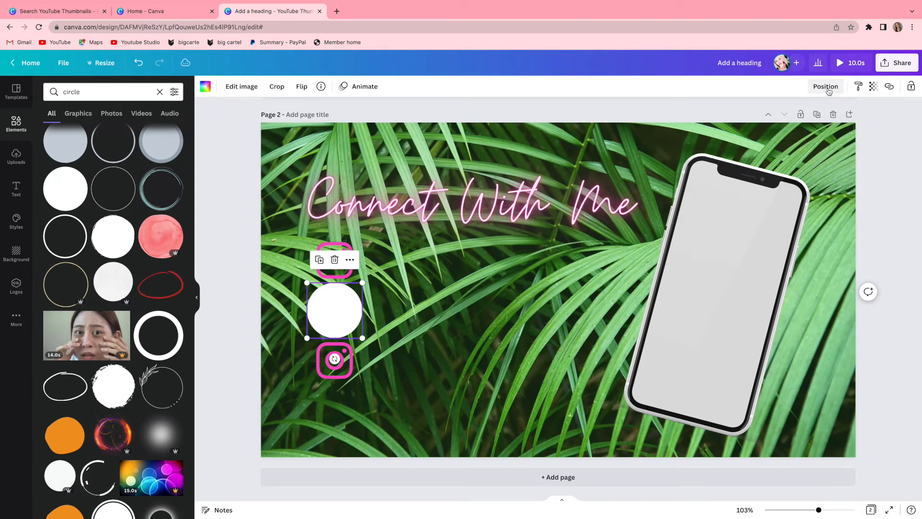
left_click(830, 86)
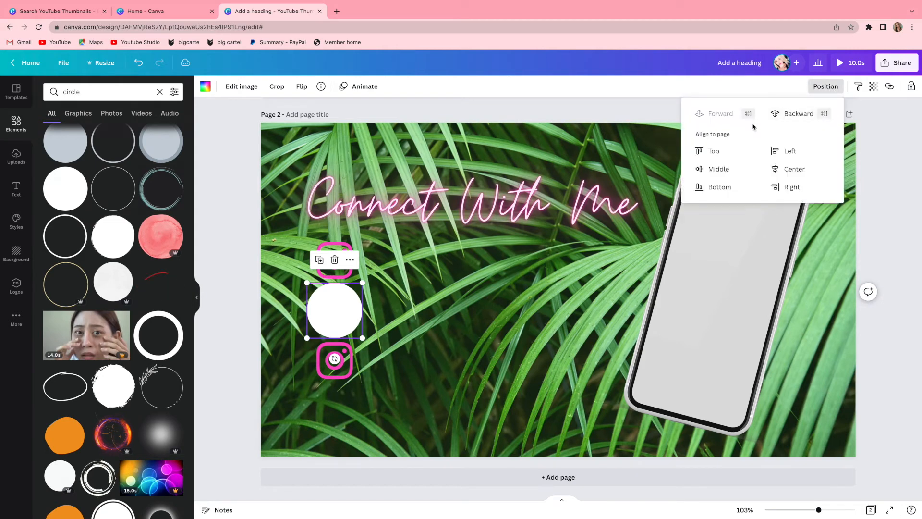
left_click(792, 115)
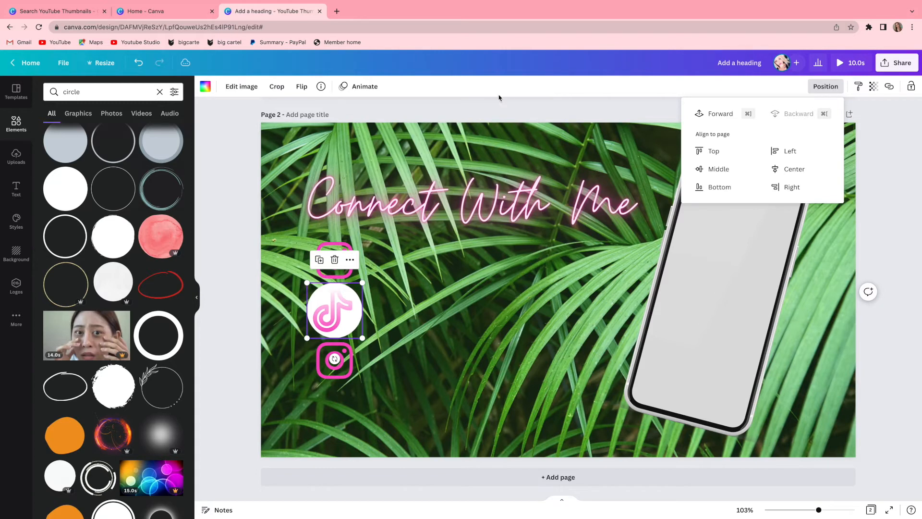
Recolour the circle behind the TikTok logo black and nudge the logo so it sits centred on it.
left_click(208, 90)
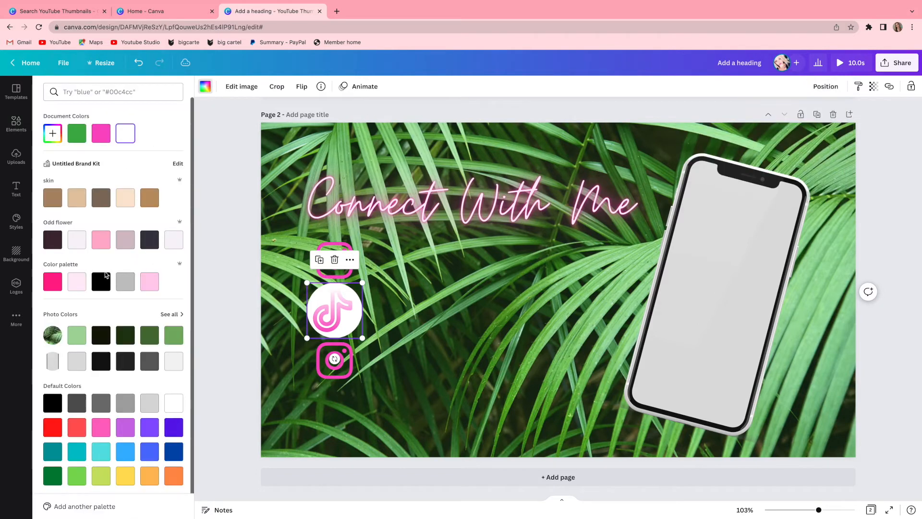
left_click(101, 282)
left_click_drag(328, 318, 360, 331)
left_click(236, 224)
left_click_drag(336, 315, 338, 315)
left_click(268, 321)
left_click(335, 312)
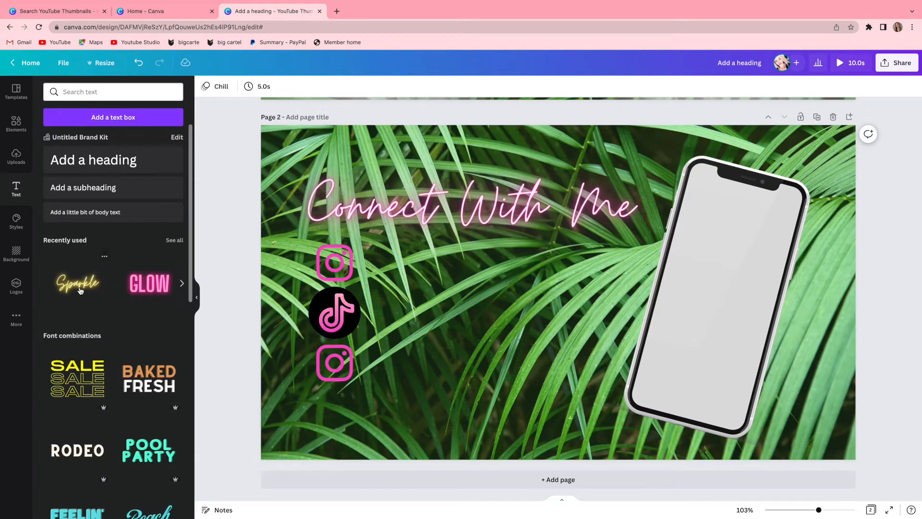
Add the yellow neon "Sparkle" text, replace its wording with the first Instagram username, and shrink it to size 67.2 beside the upper Instagram logo.
left_click(81, 290)
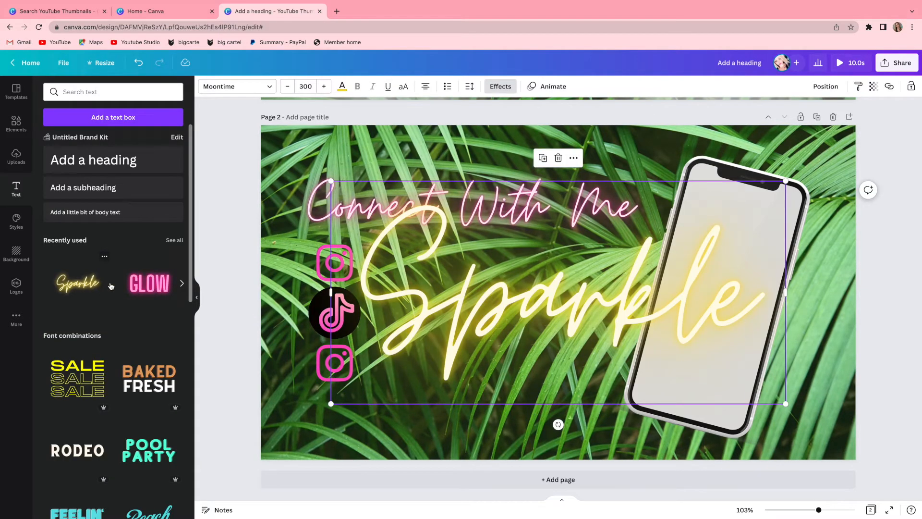
double_click(484, 291)
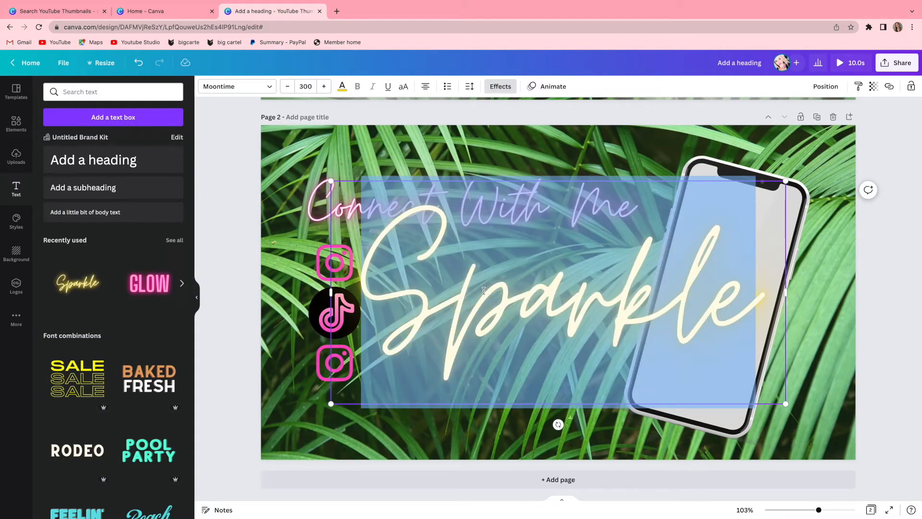
type("lexir")
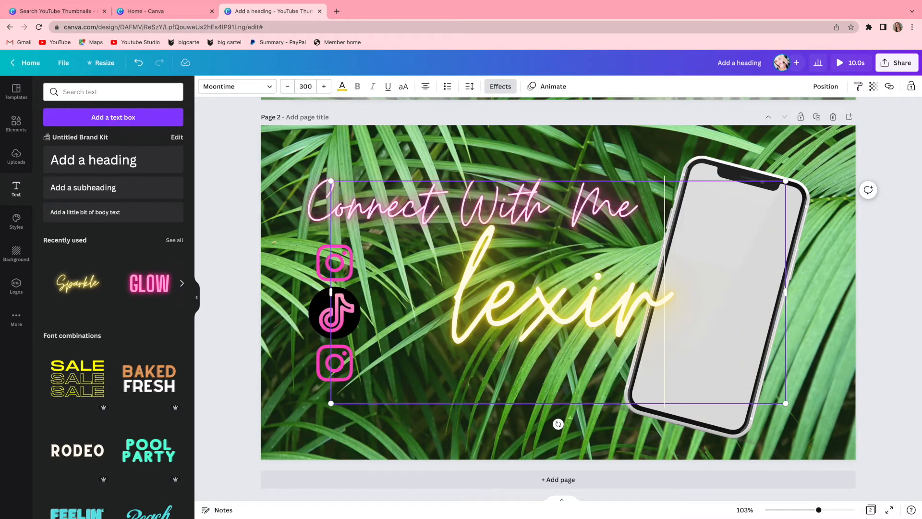
type("oss420")
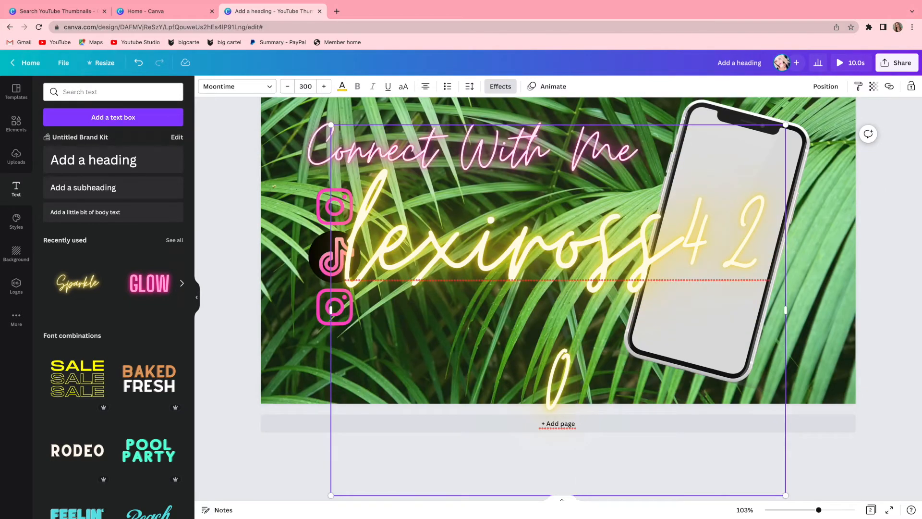
left_click_drag(786, 495, 441, 283)
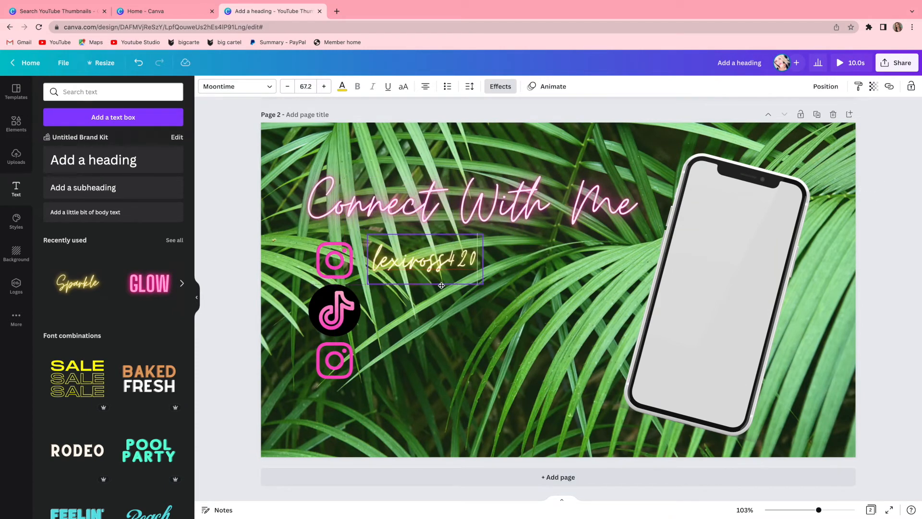
Recolour the neon glow of the upper Instagram username to the bright pink document colour.
left_click(342, 86)
left_click(150, 133)
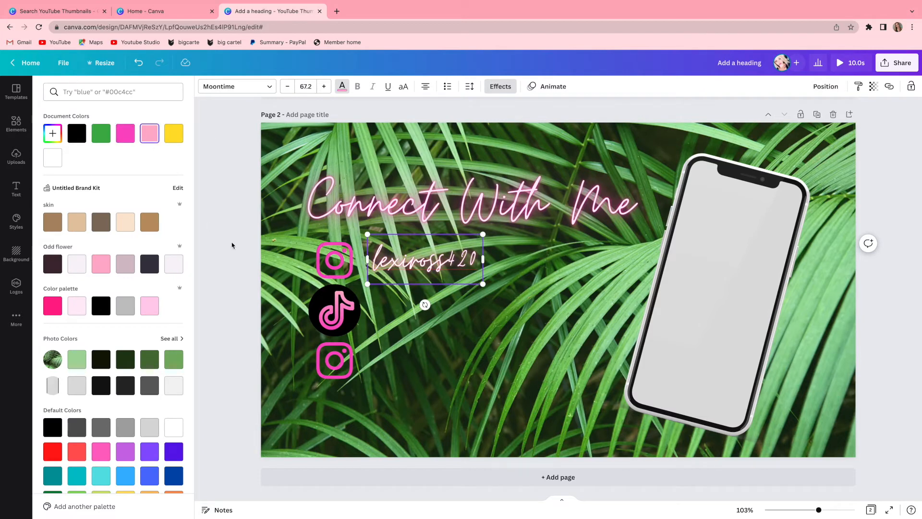
left_click(126, 134)
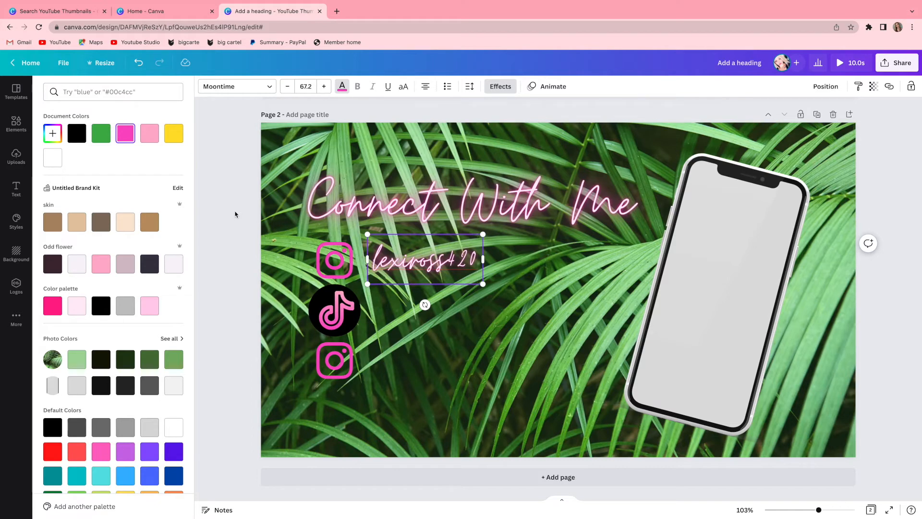
left_click(235, 214)
left_click(237, 366)
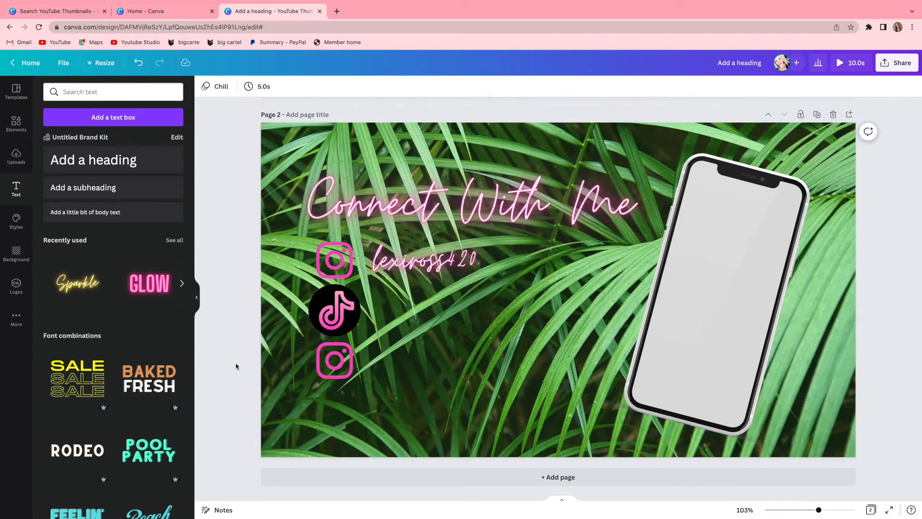
Change the upper Instagram username's font to Big Shoulders Display and widen its text box to fit on one line.
double_click(442, 264)
left_click(236, 87)
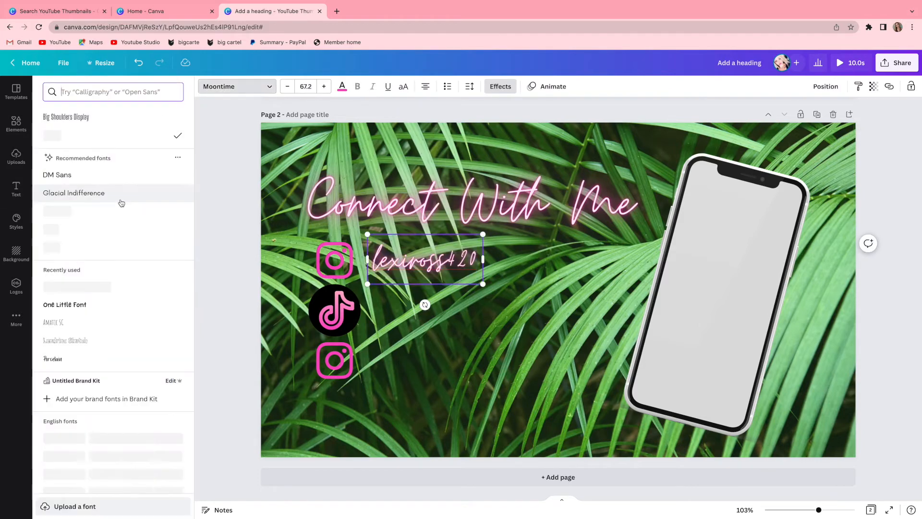
left_click(67, 117)
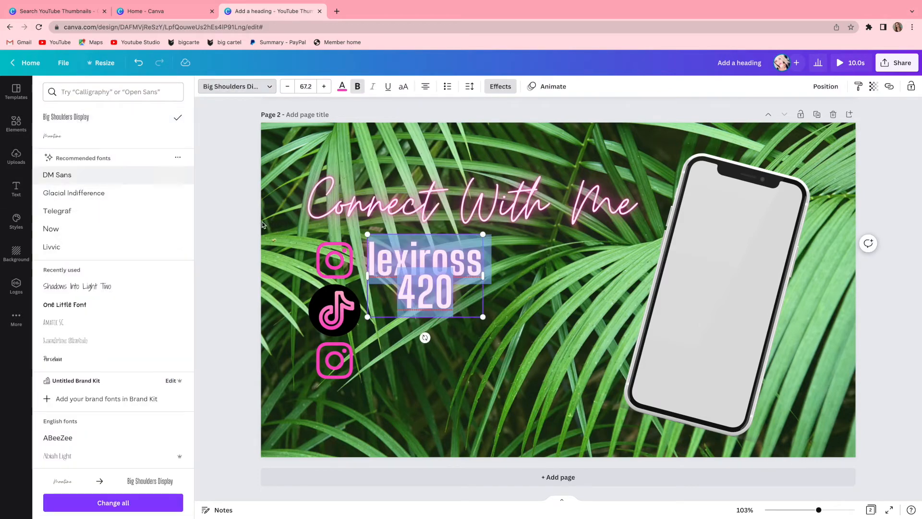
left_click_drag(483, 281, 510, 269)
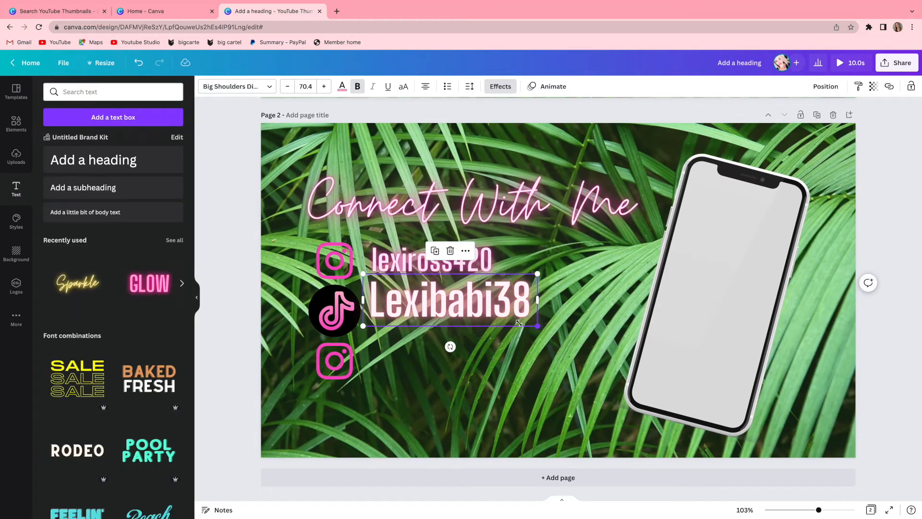
Shrink the TikTok username beside the TikTok logo and make its first letter lowercase.
left_click_drag(465, 305, 497, 330)
left_click(380, 313)
key("BackSpace")
type("l")
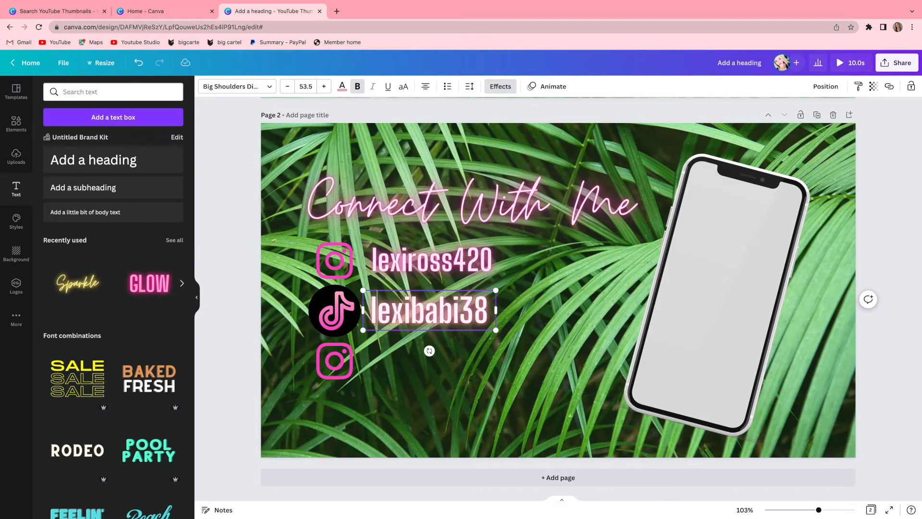
Recolour the TikTok username to the bright pink document colour and reduce its size to 51.6.
left_click(342, 86)
left_click(127, 134)
left_click(472, 301)
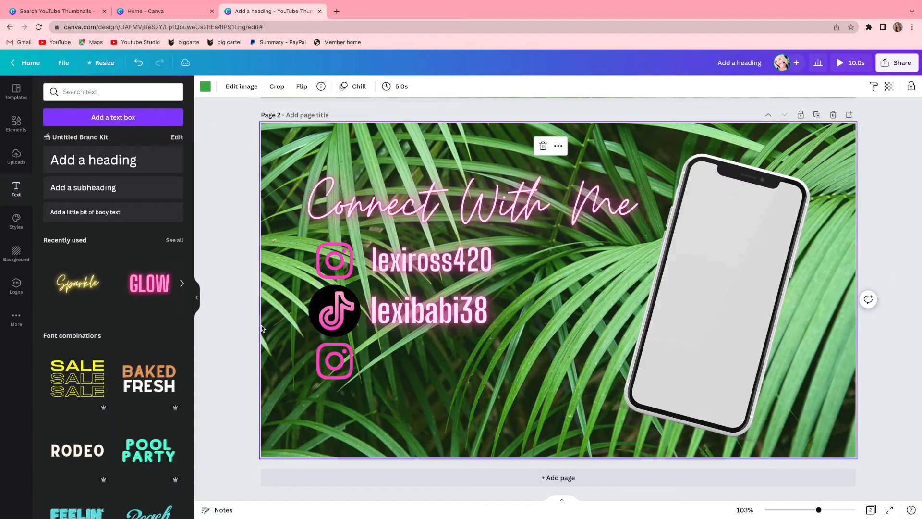
left_click_drag(496, 331, 492, 329)
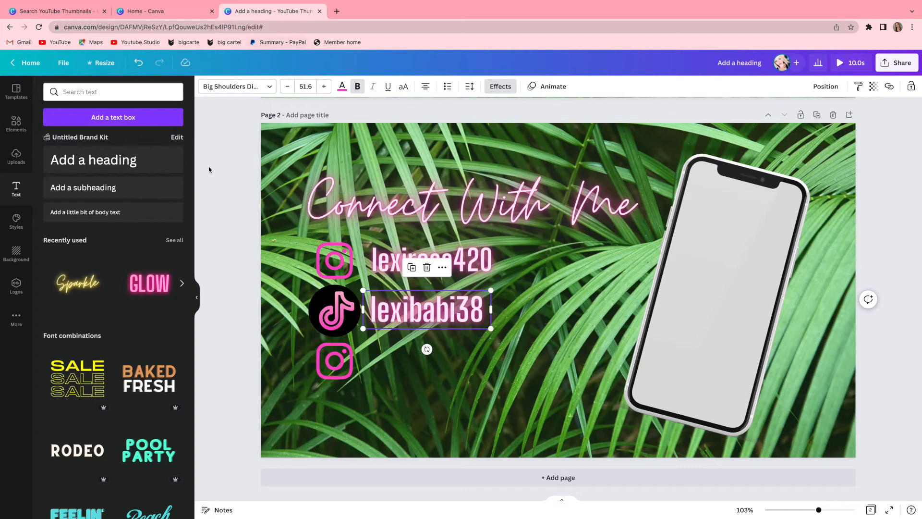
Add another neon "Sparkle" text, replace its wording with the second Instagram username, and shrink it to size 89.6.
left_click(91, 280)
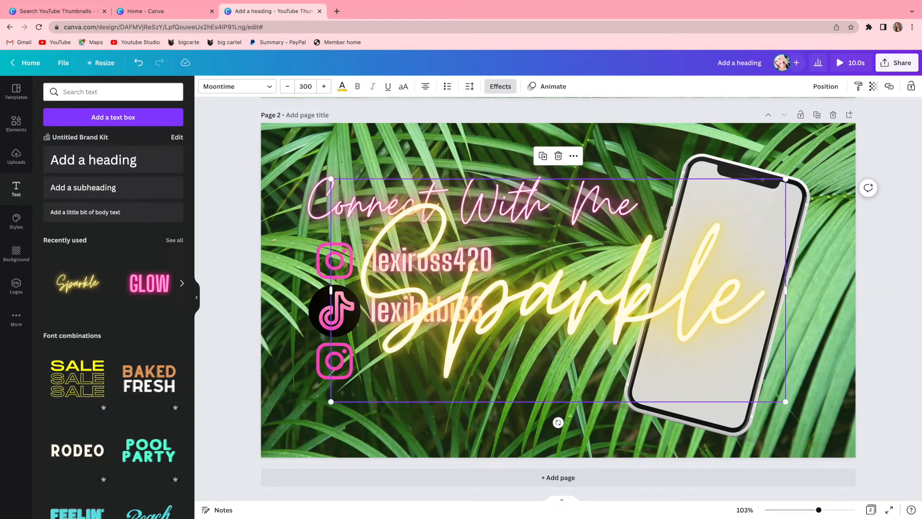
type("lexi")
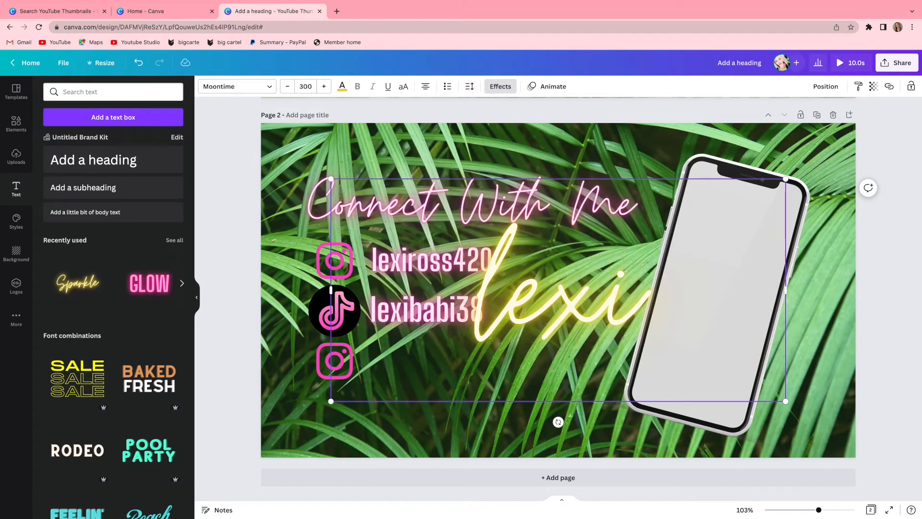
type("i")
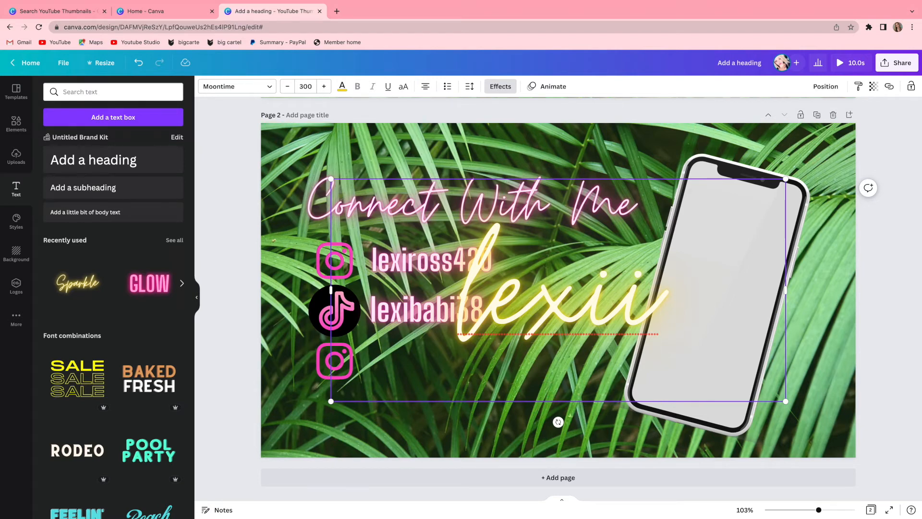
key("BackSpace")
type("theest hi")
left_click_drag(786, 495, 541, 244)
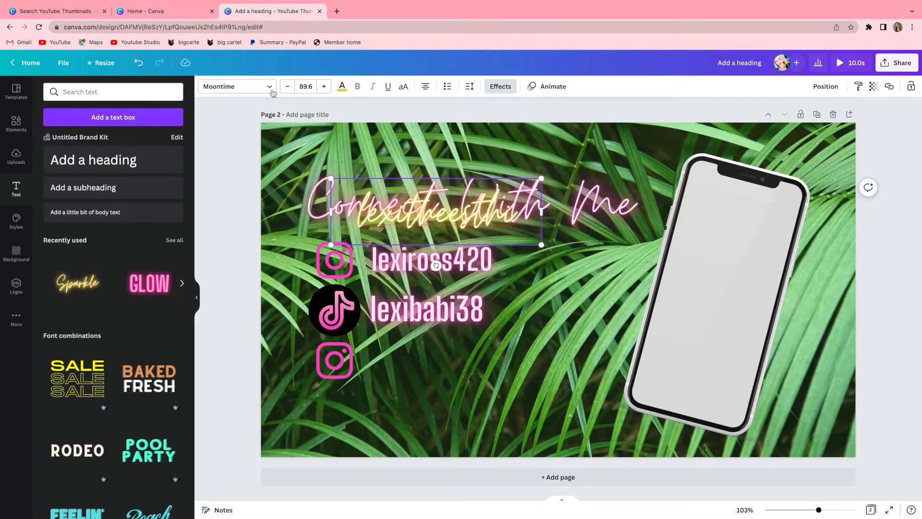
Set the second Instagram username's font to Big Shoulders Display and its colour to the bright pink document colour.
left_click(272, 92)
left_click(126, 124)
left_click(343, 88)
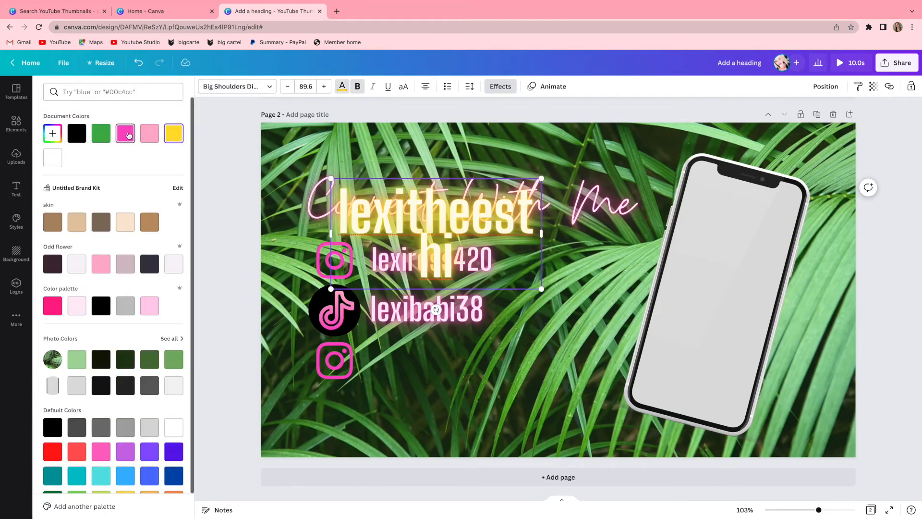
left_click(128, 135)
Shrink the second Instagram username to size 50.5 and place it on one line beside the lower Instagram logo.
left_click_drag(541, 234, 453, 377)
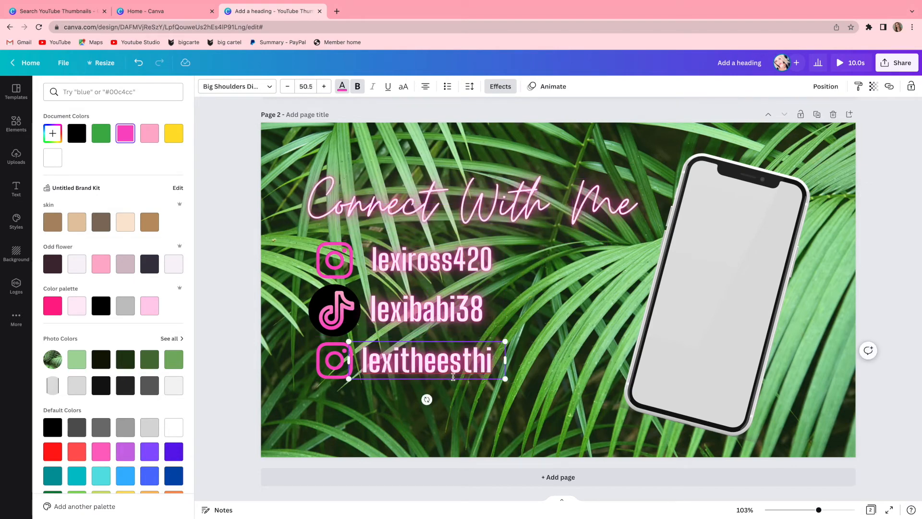
left_click(245, 360)
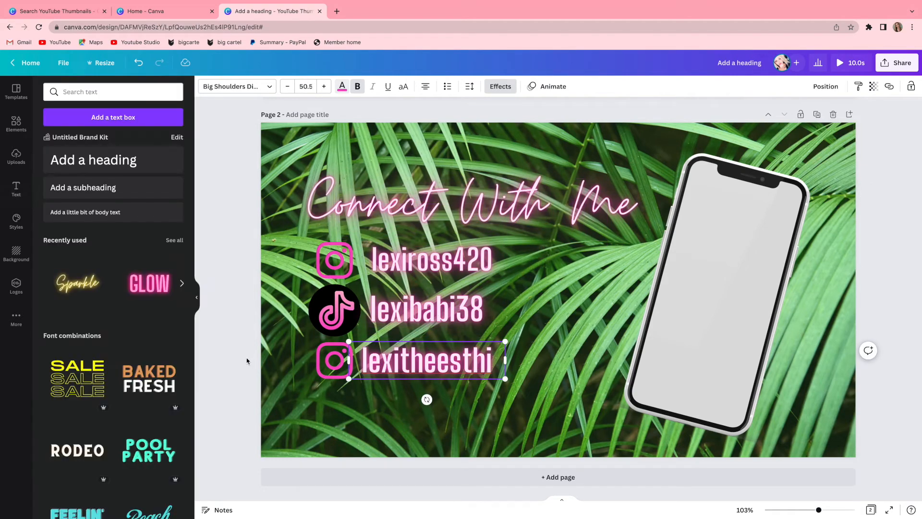
left_click_drag(419, 380, 424, 380)
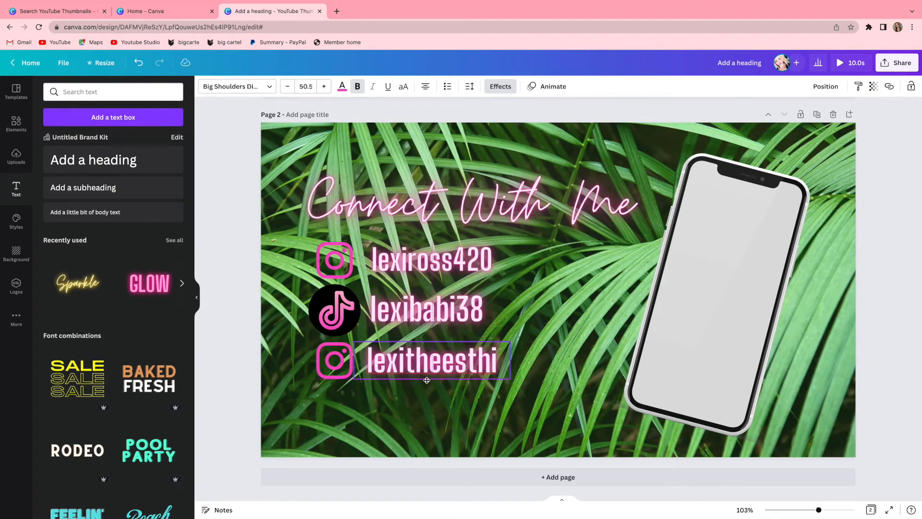
left_click(433, 398)
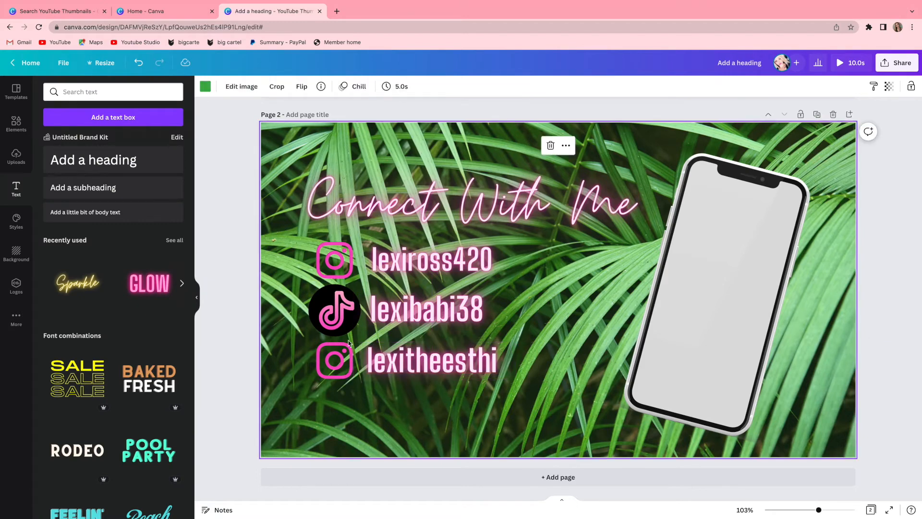
left_click(749, 320)
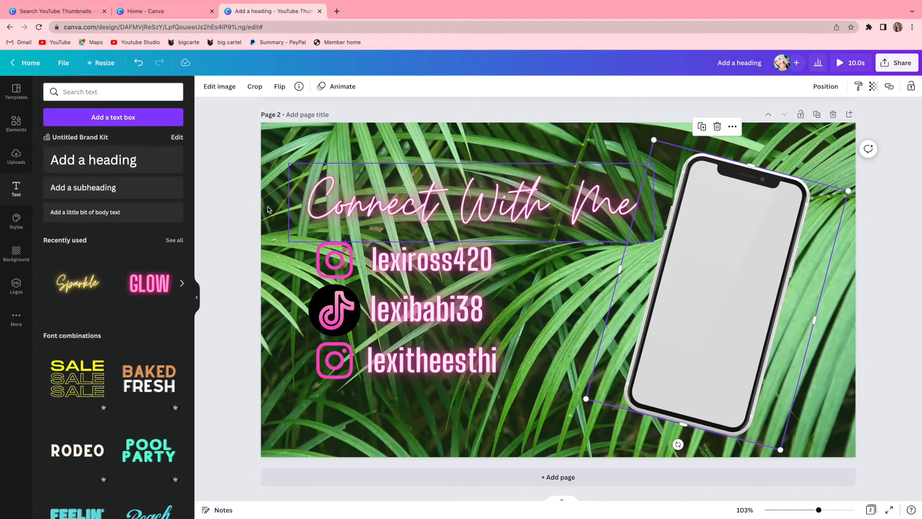
Shrink the "Esthetician~Beauty~Skin Care~Entrepreneur" tagline on page 1 to size 31.6 and centre it along the page's lower edge.
scroll(360, 197, "up", 6)
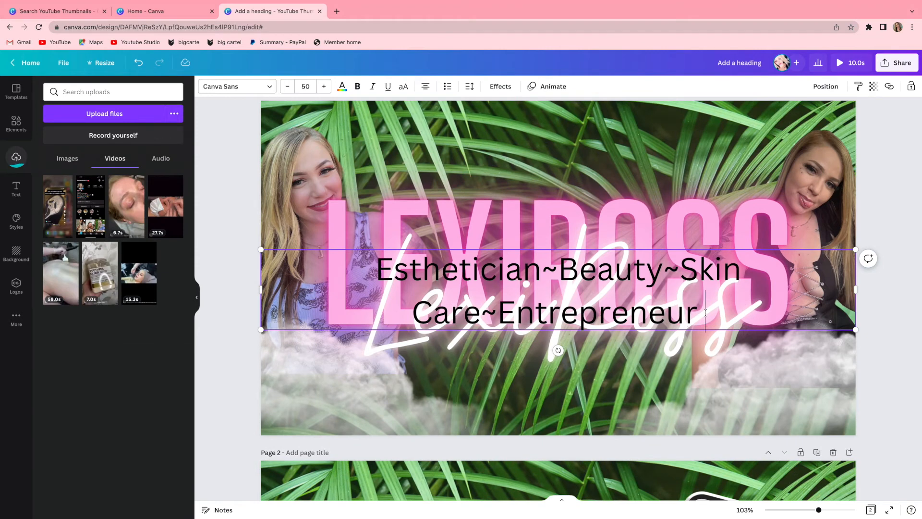
left_click(237, 87)
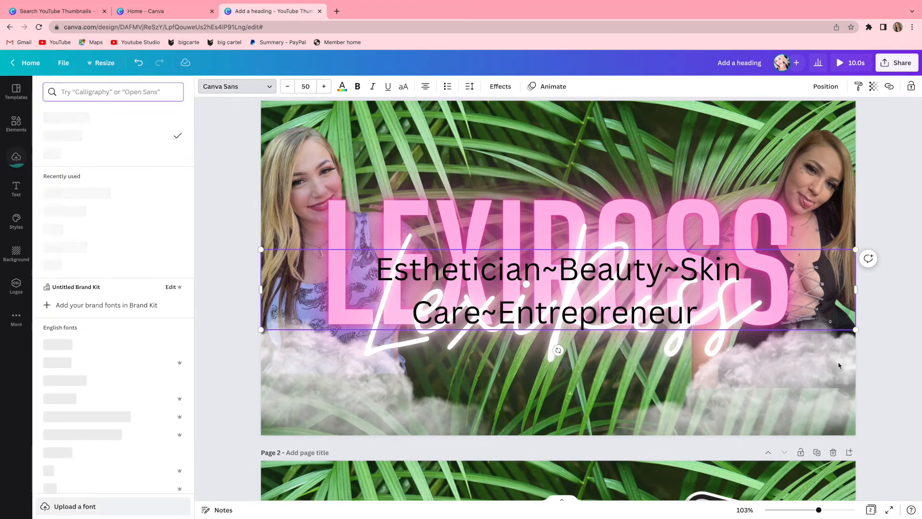
left_click_drag(855, 330, 750, 275)
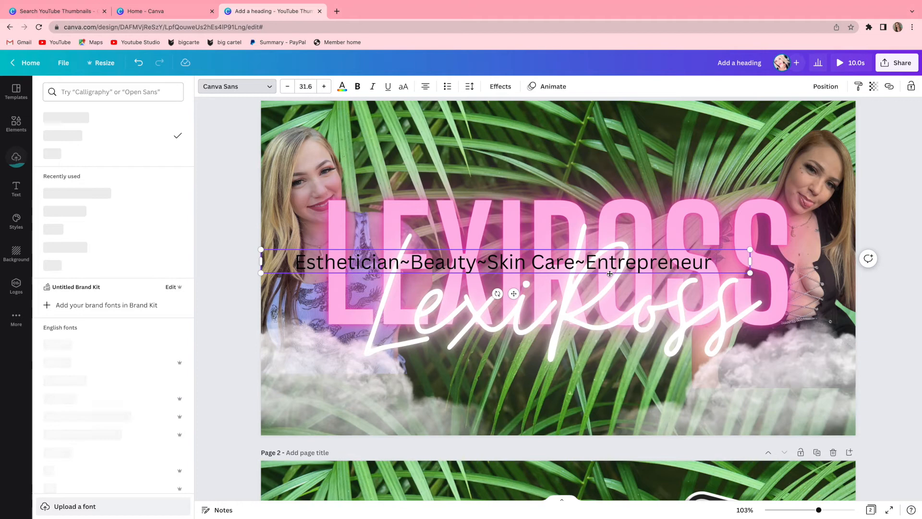
left_click_drag(609, 273, 663, 423)
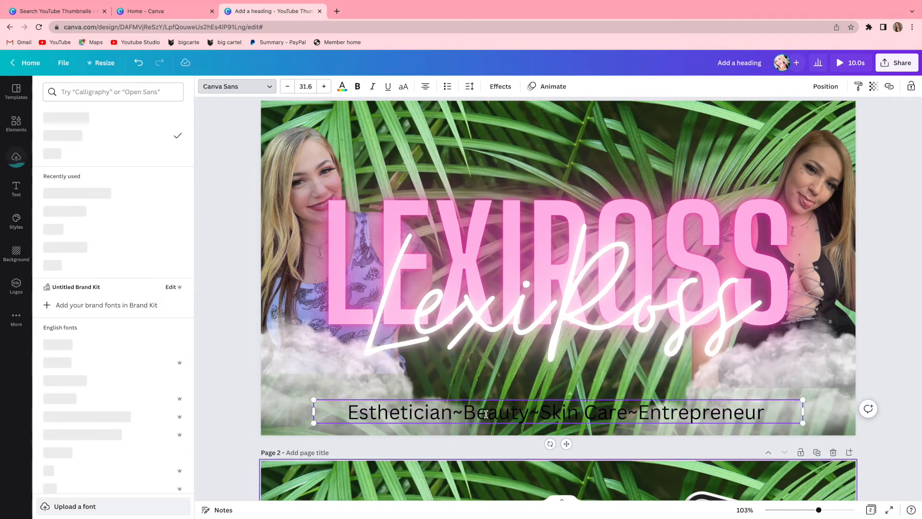
Change the page 1 tagline's font to Big Shoulders Display and set its letter spacing to 253.
left_click(250, 87)
left_click(249, 87)
left_click(245, 87)
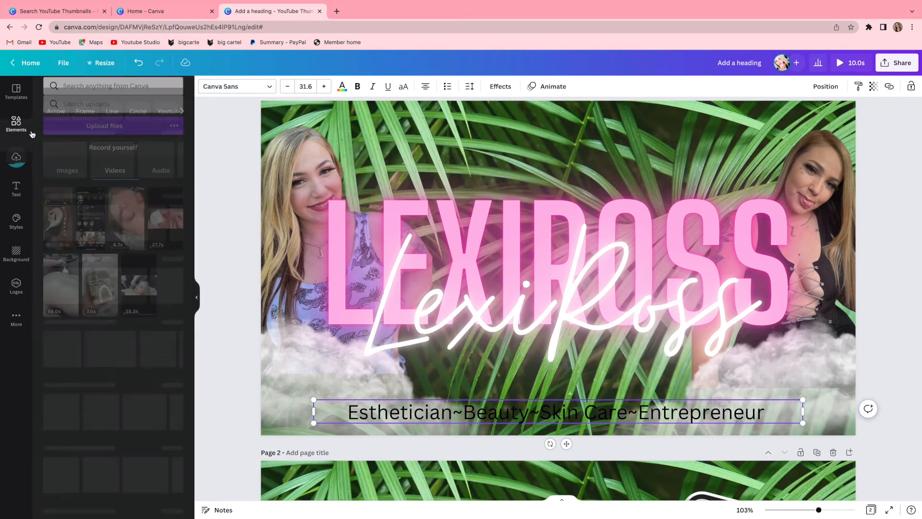
left_click(250, 89)
left_click(101, 120)
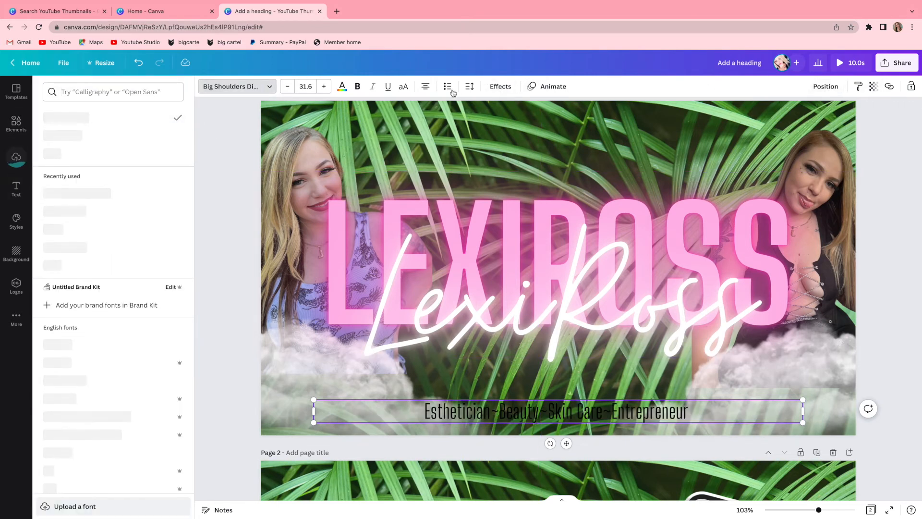
left_click(470, 86)
left_click_drag(498, 127, 529, 130)
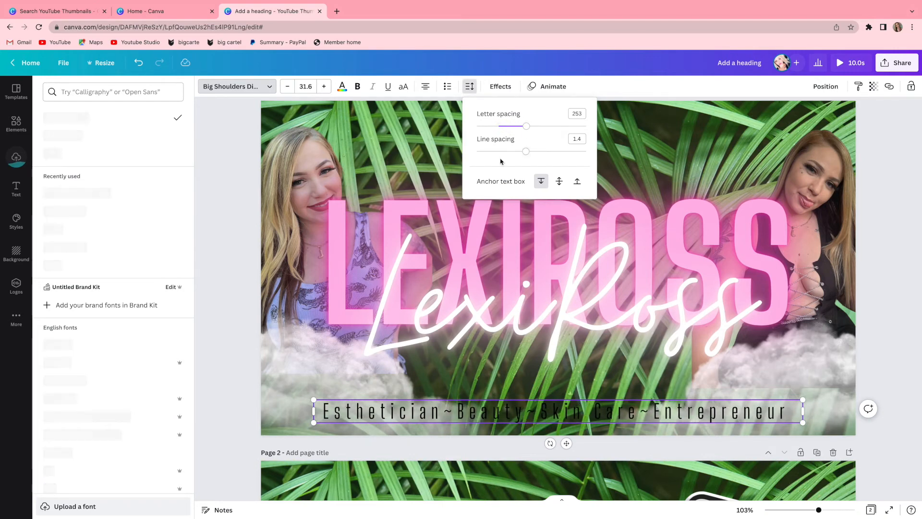
Open the text colour choices for the page 1 tagline.
left_click(341, 86)
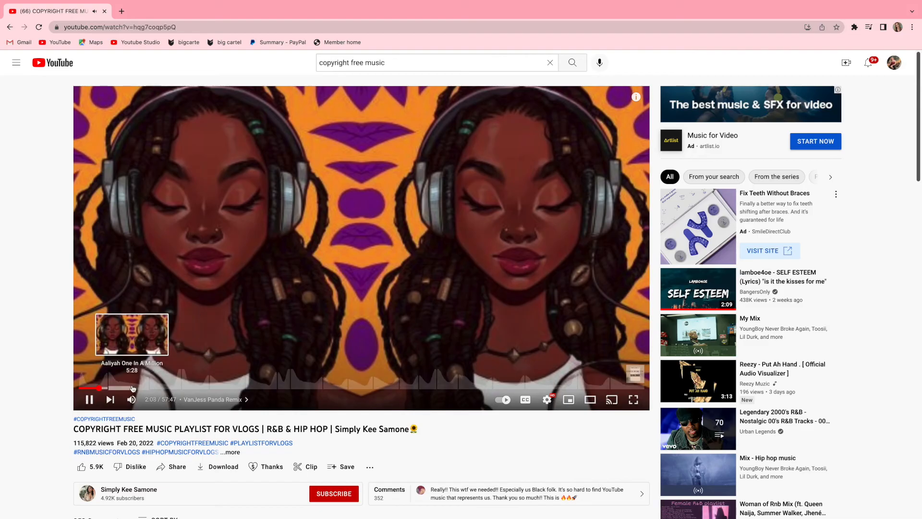
Switch to YouTube and sample several tracks in the copyright-free music playlist for vlogs, with the system volume lowered.
left_click(132, 388)
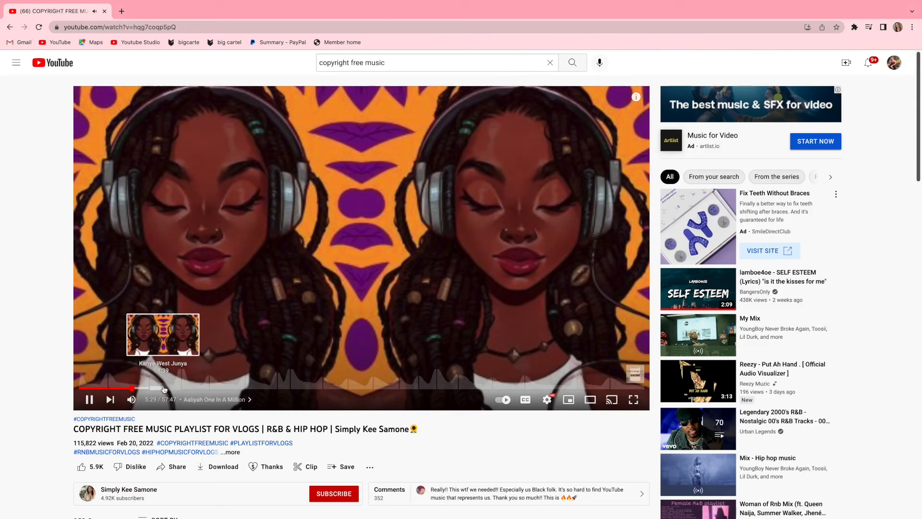
key("XF86AudioLowerVolume")
key("XF86AudioLowerVolume")
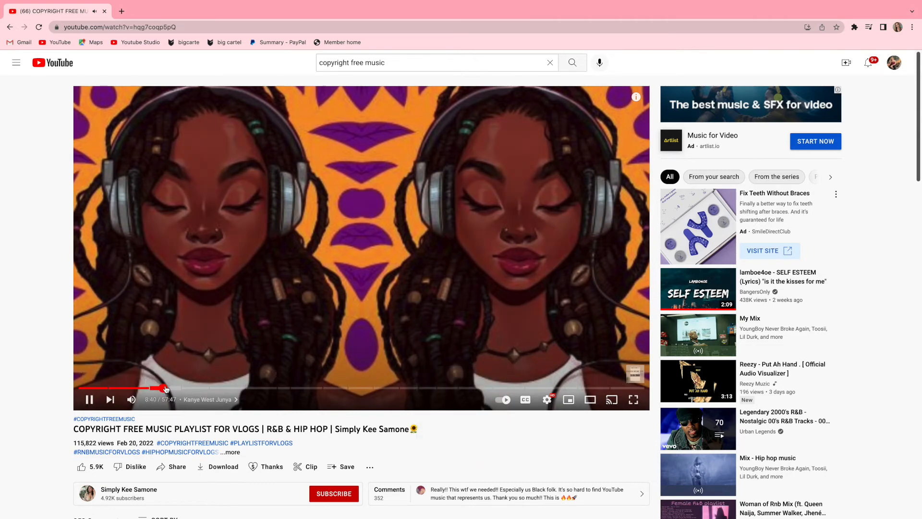
left_click(163, 388)
left_click(191, 388)
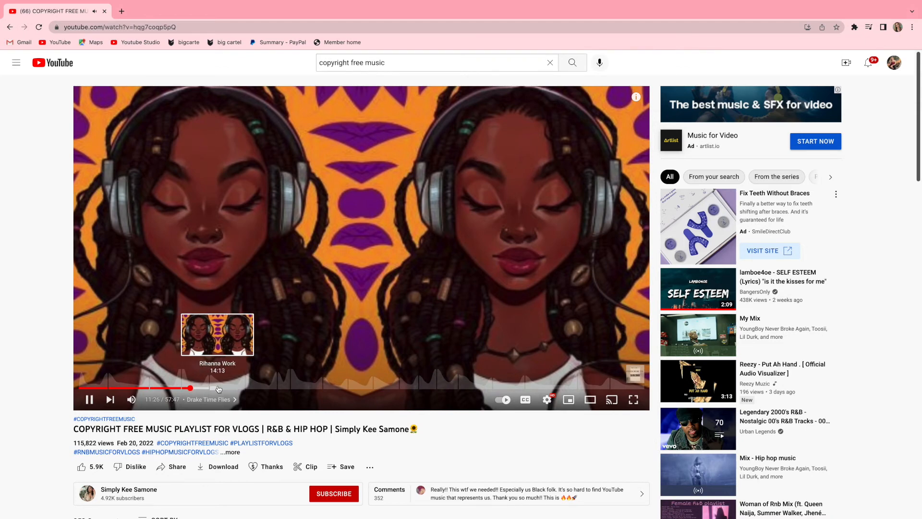
left_click(217, 388)
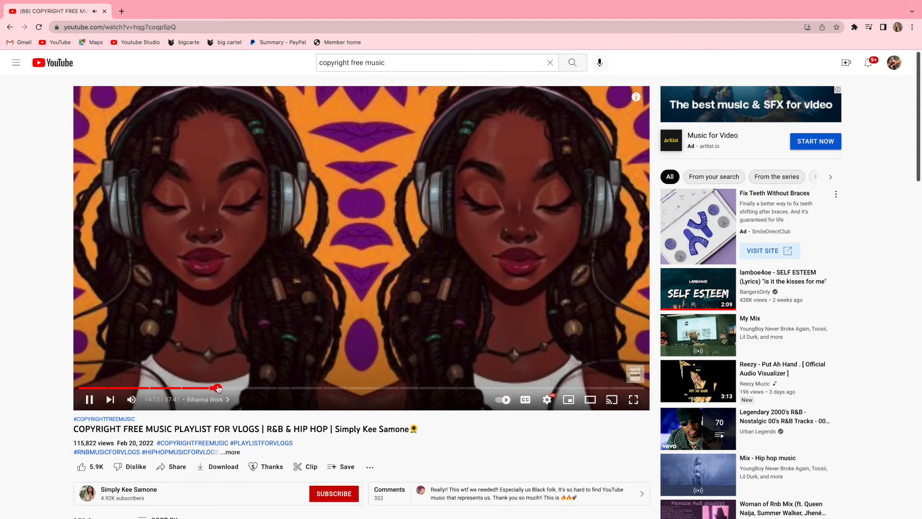
left_click_drag(217, 388, 212, 390)
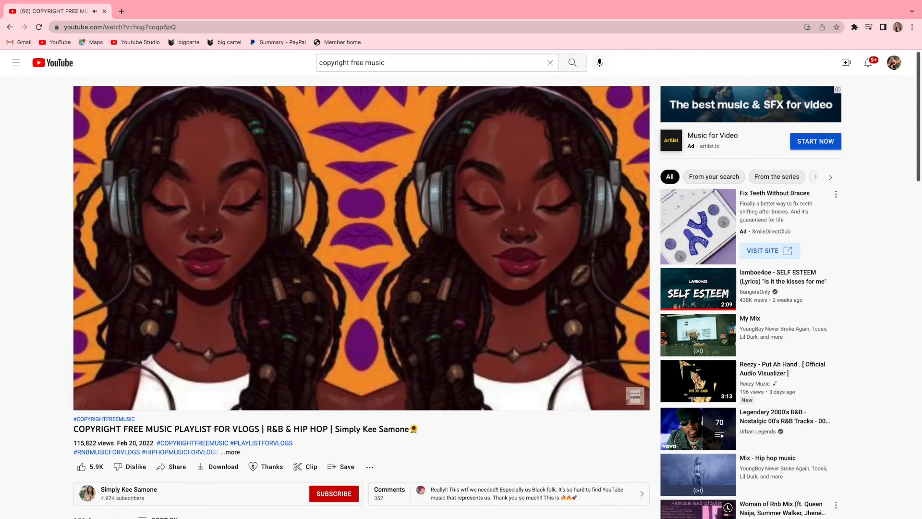
Switch to QuickTime Player, bring up a new screen recording and capture the entire screen.
mouse_move(729, 516)
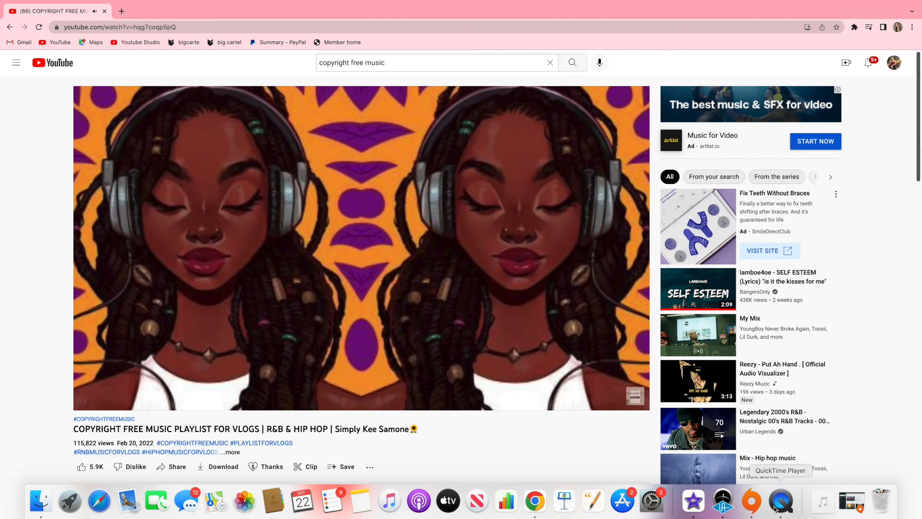
left_click(781, 500)
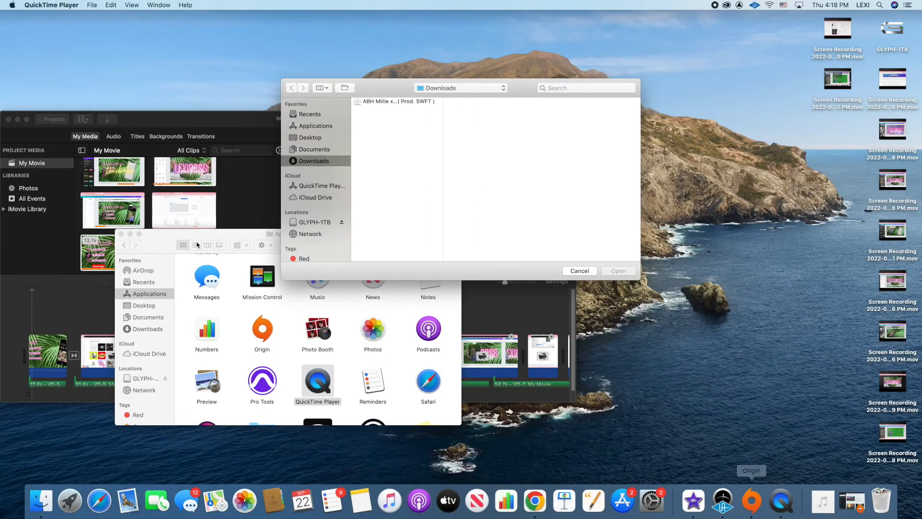
left_click(89, 6)
mouse_move(112, 6)
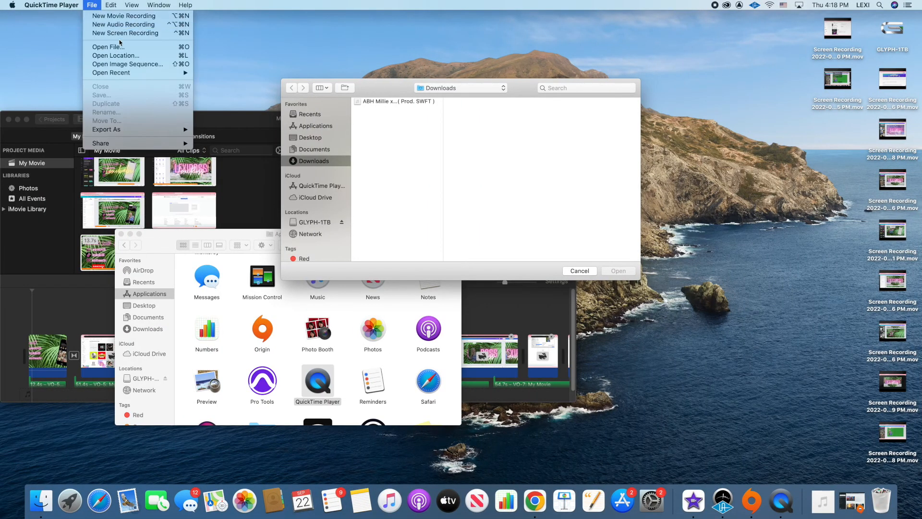
left_click(122, 33)
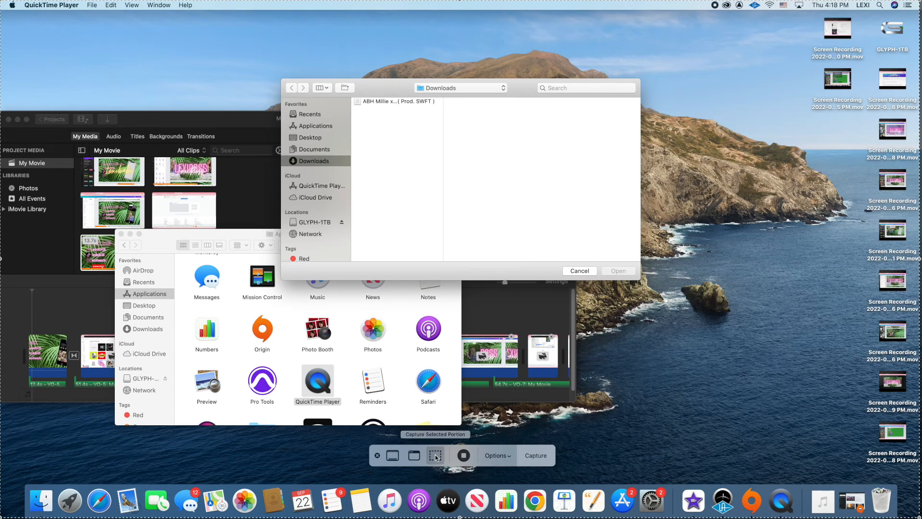
left_click(398, 457)
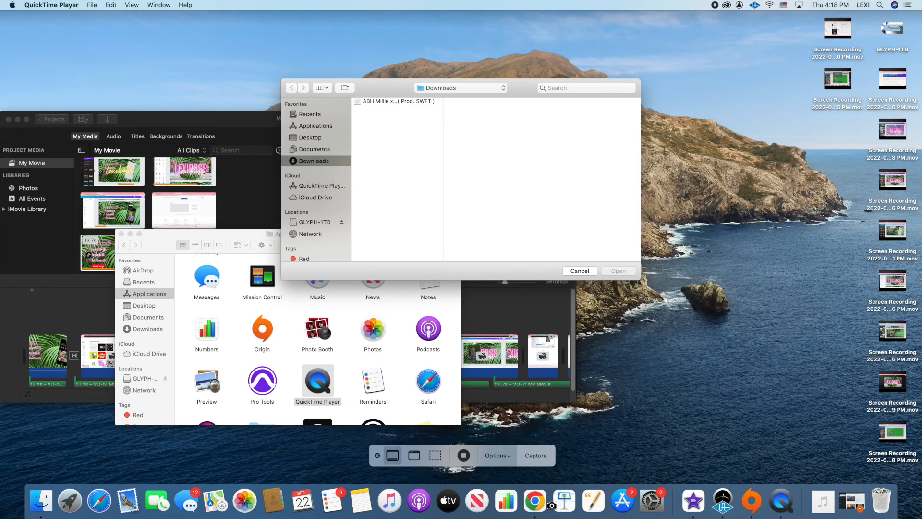
left_click(635, 466)
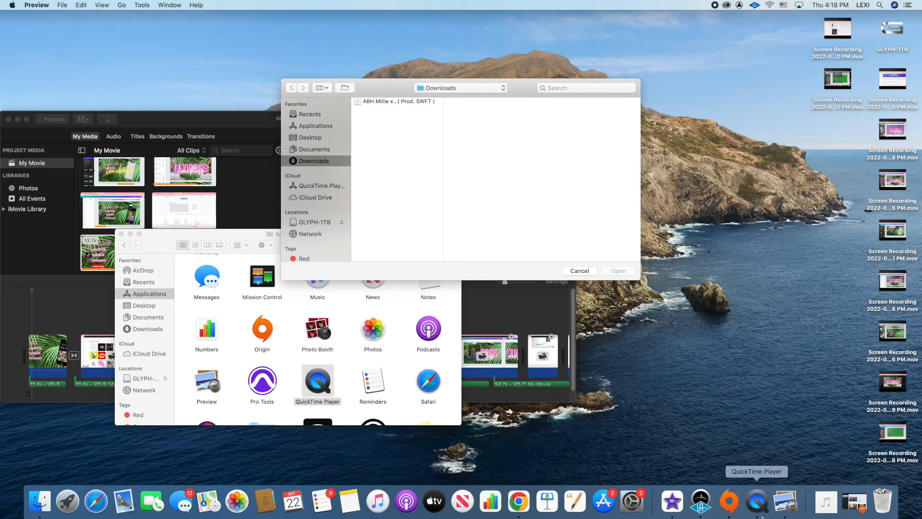
Return to QuickTime Player, bring up another new screen recording and capture the selected portion spanning the full screen.
left_click(761, 514)
left_click(91, 5)
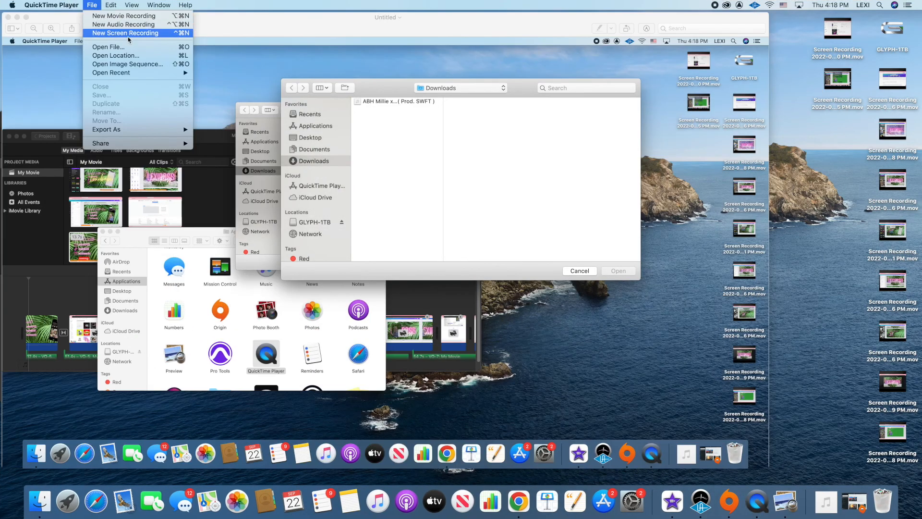
left_click(129, 34)
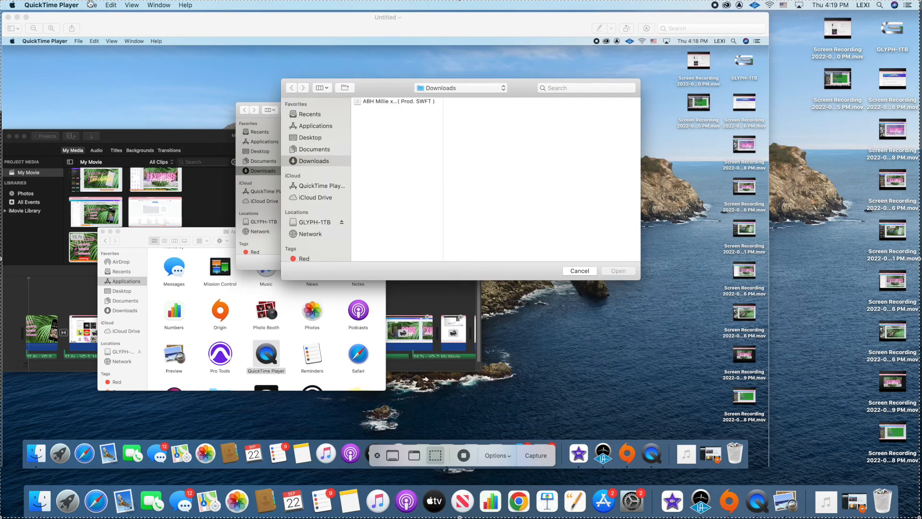
left_click(536, 464)
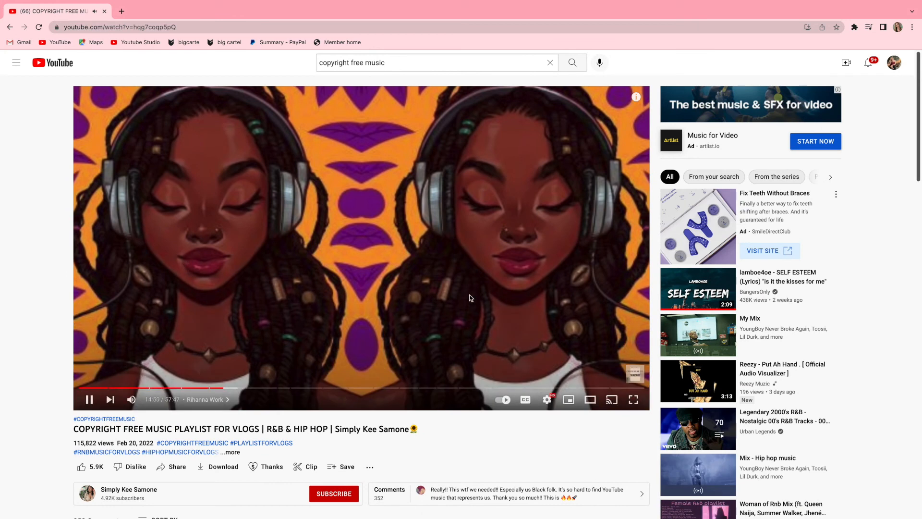
Switch back to the YouTube music playlist in Chrome and adjust the system sound.
key("XF86AudioRaiseVolume")
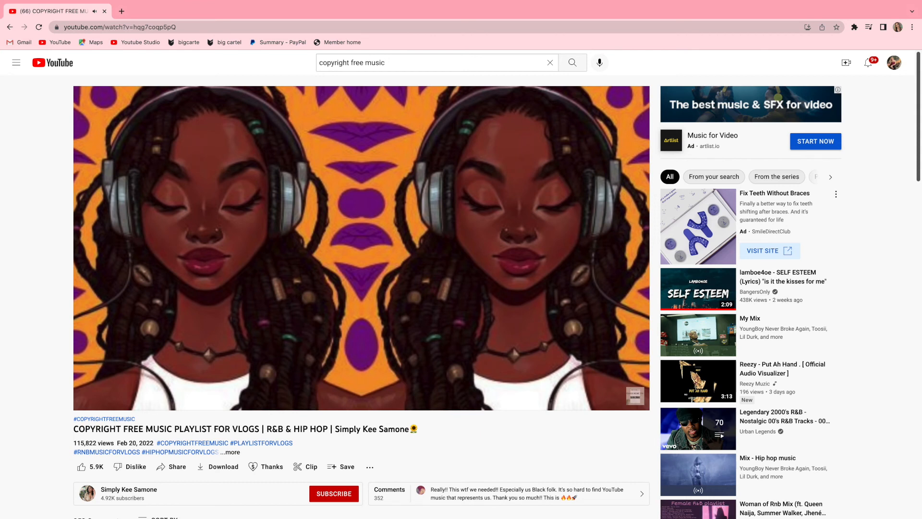
key("XF86AudioMute")
In Canva, apply the Party page animation to the "Connect With Me" page and preview the whole design.
mouse_move(448, 191)
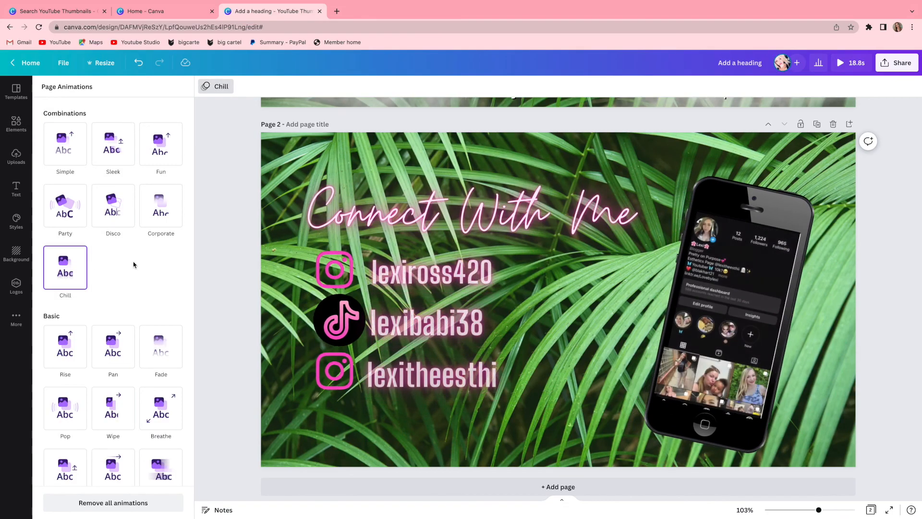
left_click(72, 214)
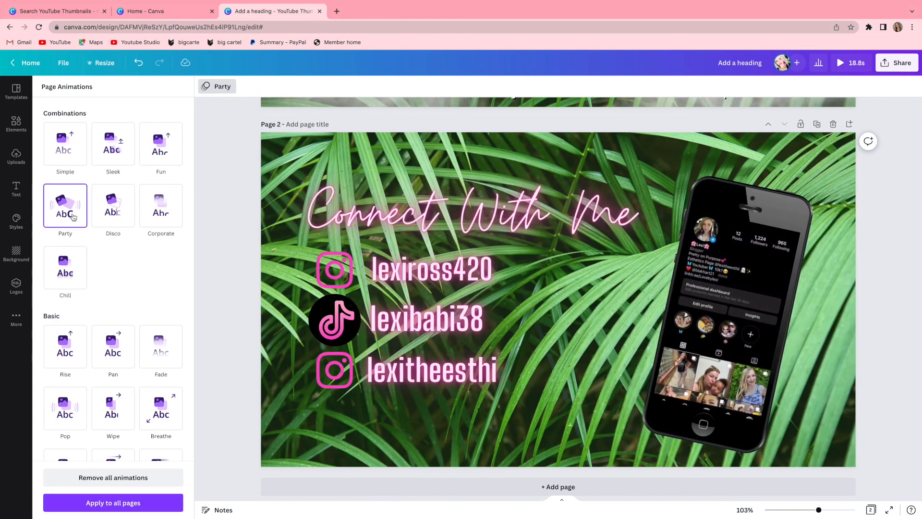
left_click(850, 63)
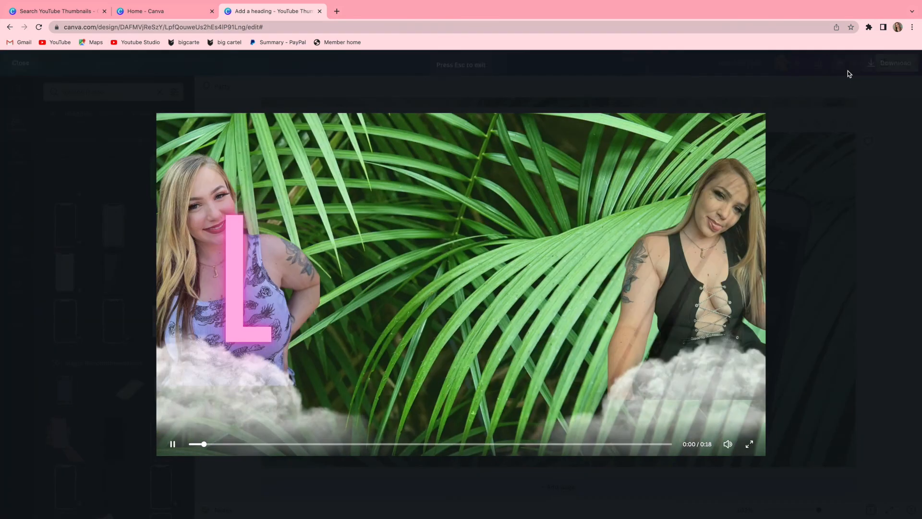